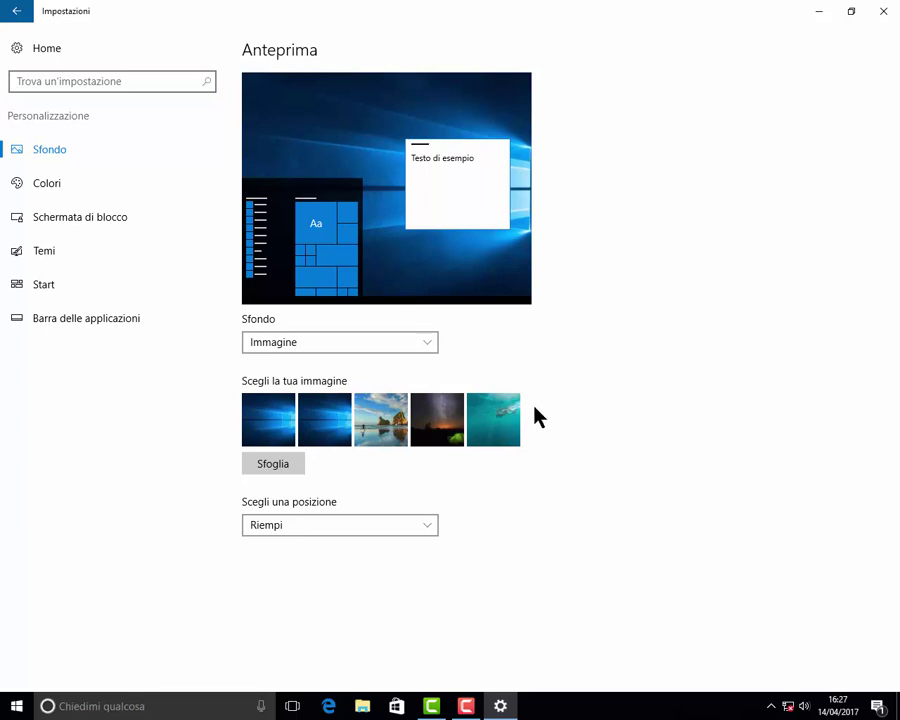
Try the beach, night-sky tent and underwater swimmer pictures as background, and check the underwater one on the desktop
click(380, 419)
click(437, 419)
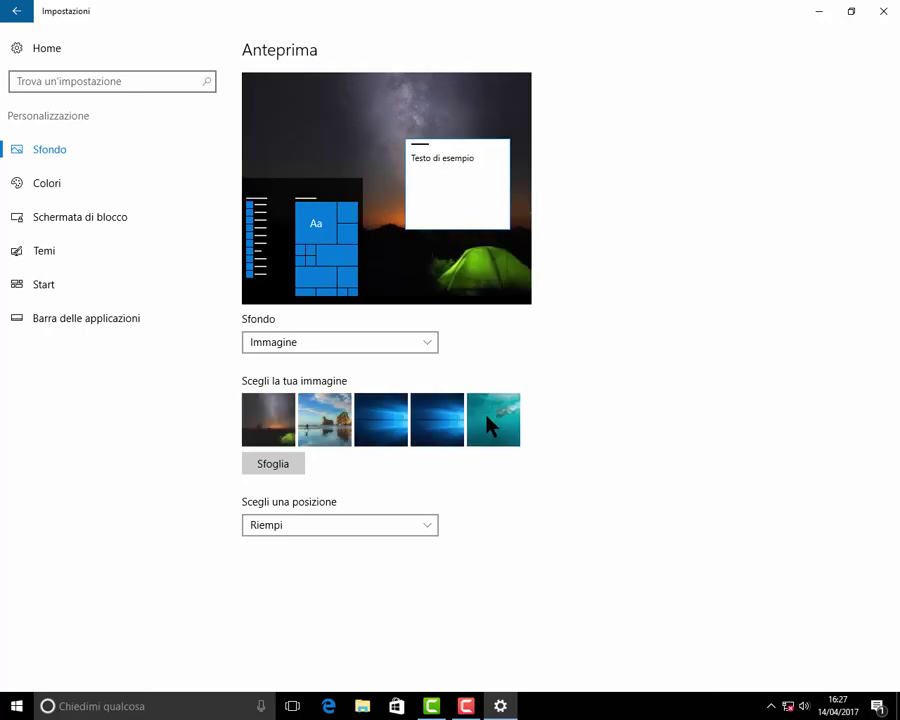
click(490, 424)
click(819, 12)
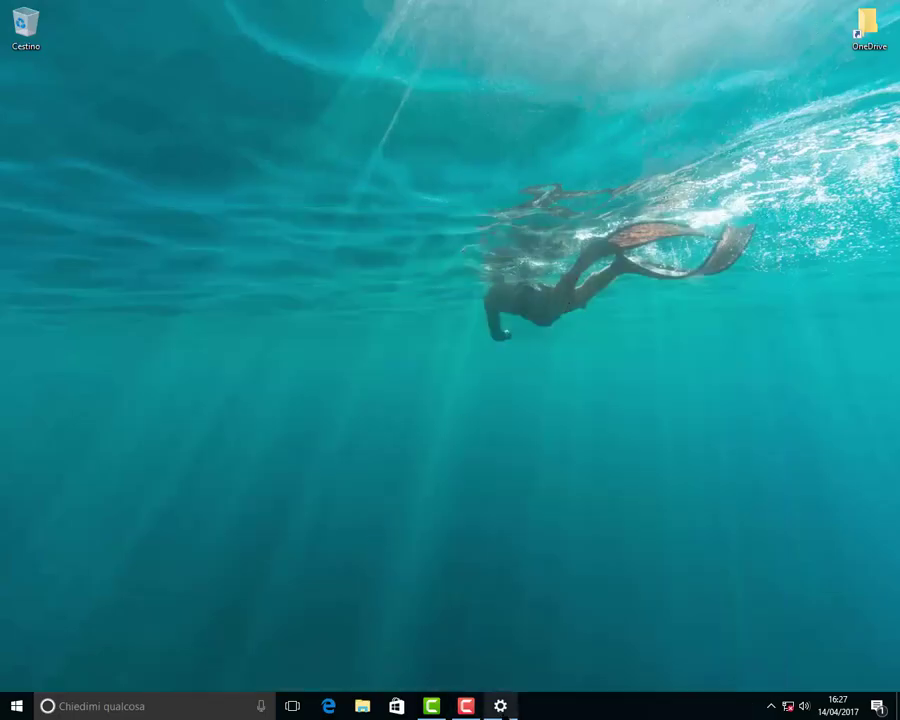
click(500, 706)
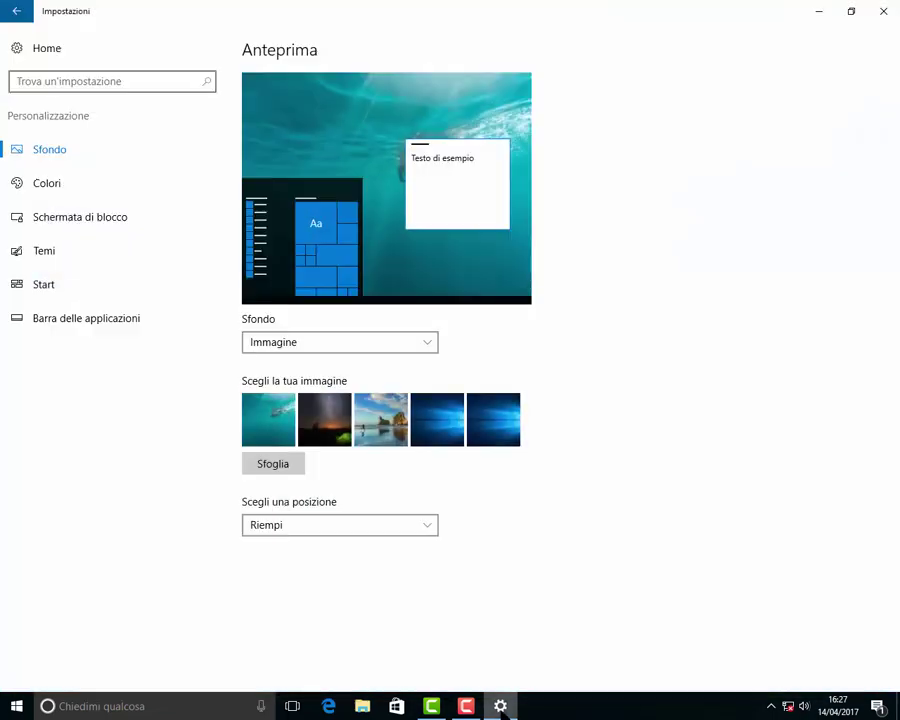
Switch the background type to Tinta unita and try red, dark red, orange and teal as the background colour
click(424, 349)
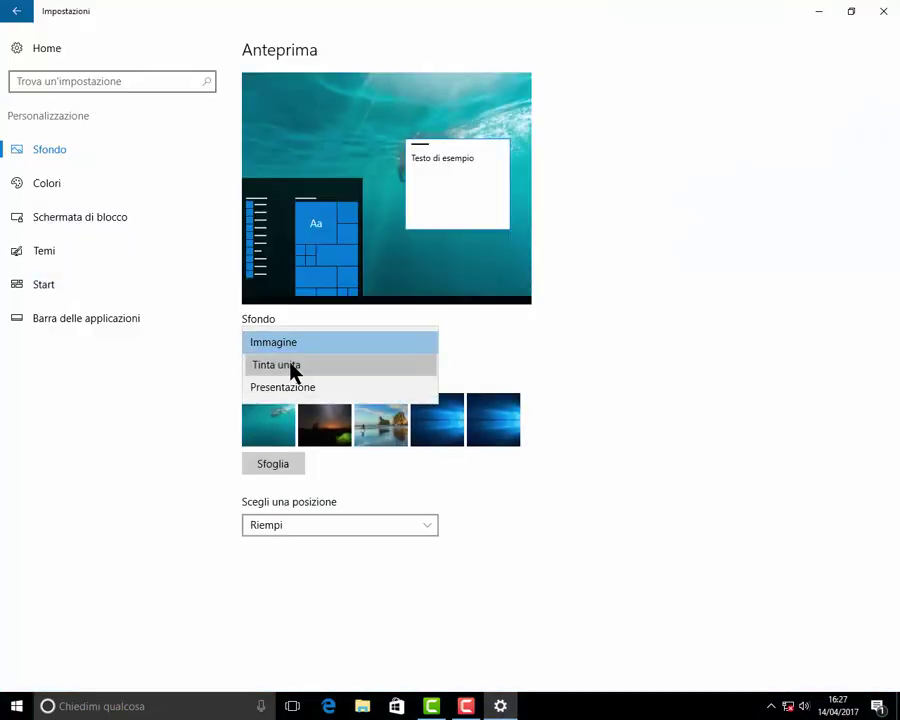
click(291, 366)
click(296, 411)
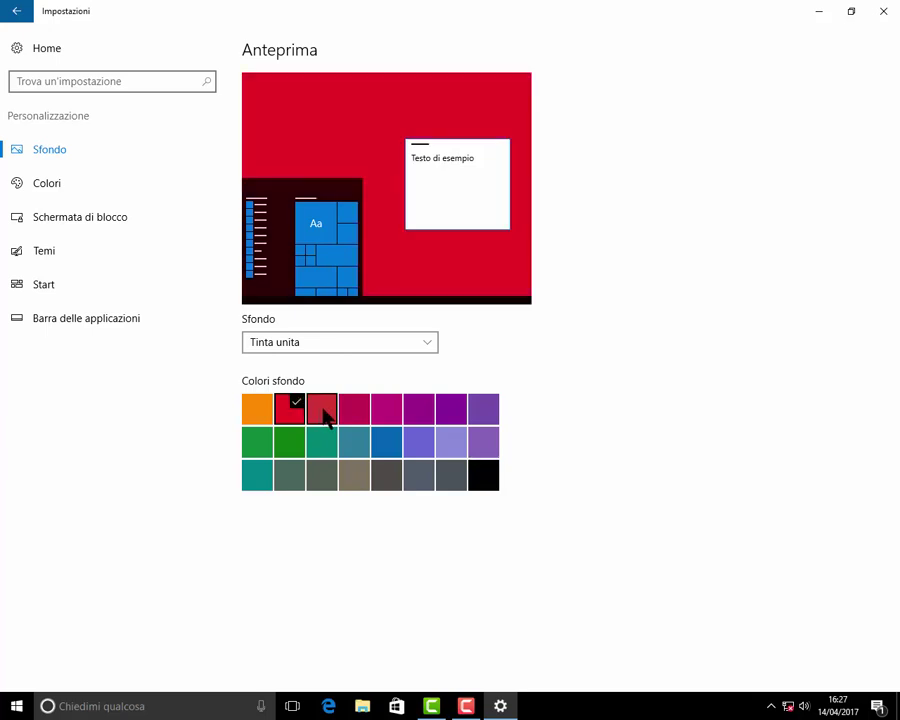
click(325, 415)
click(267, 414)
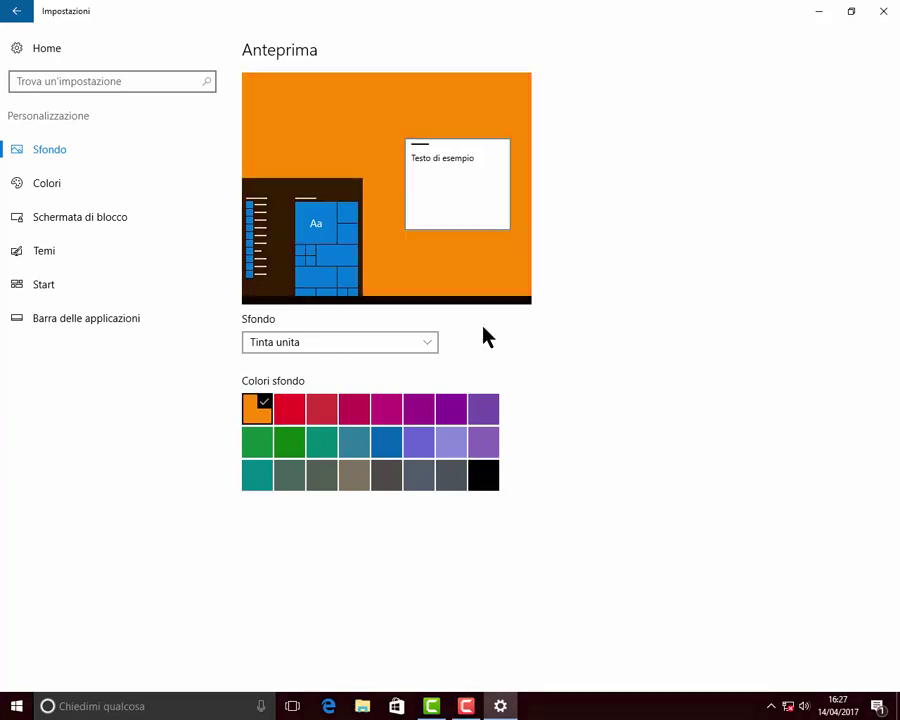
click(258, 476)
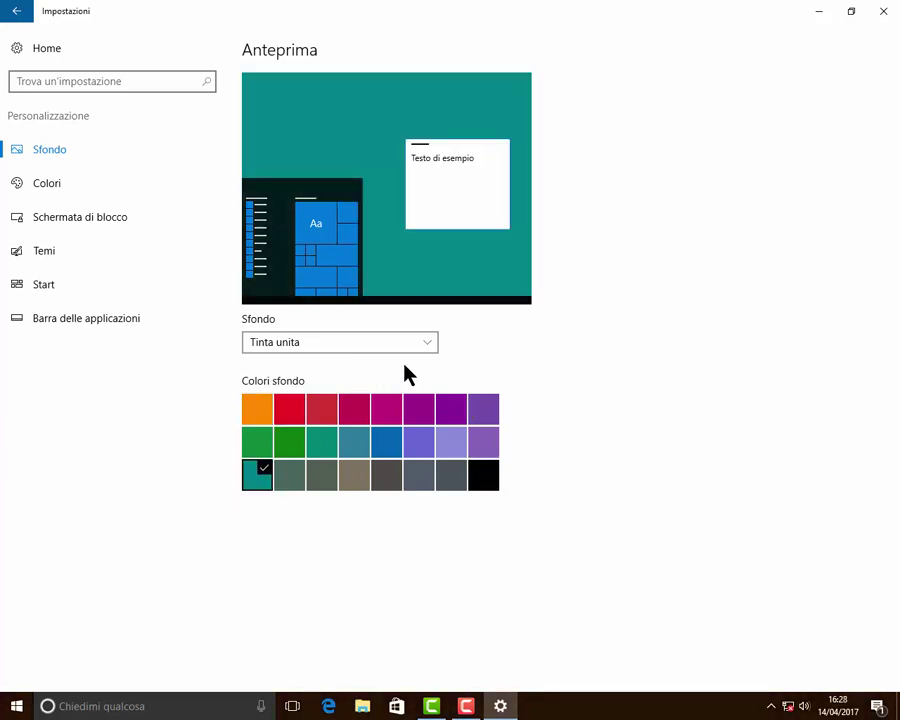
Switch the background type to Presentazione, review the image change intervals, and turn on Riproduzione casuale
click(431, 344)
click(302, 368)
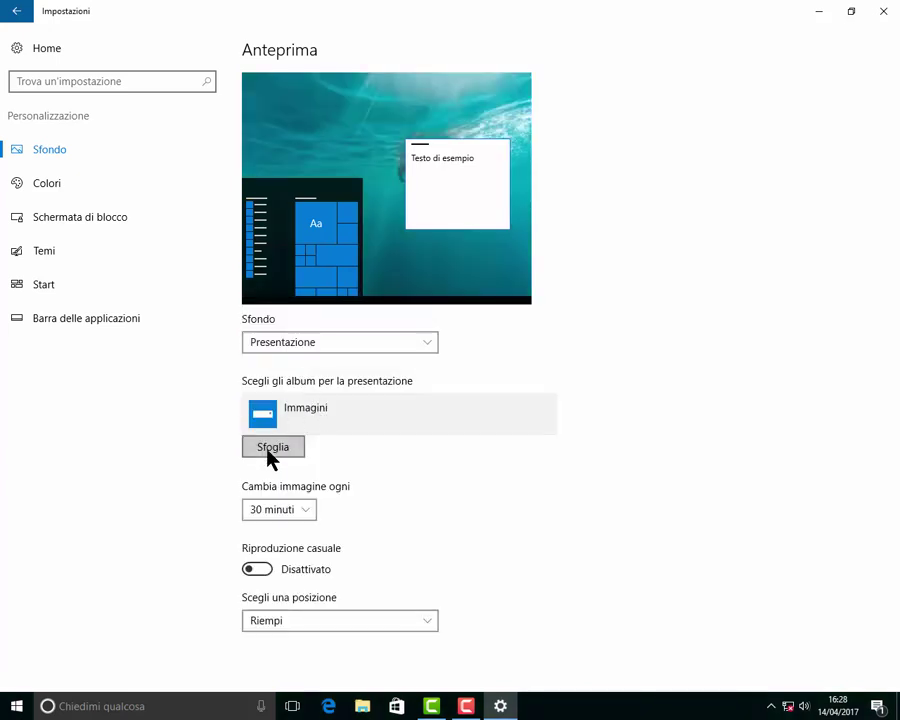
click(306, 516)
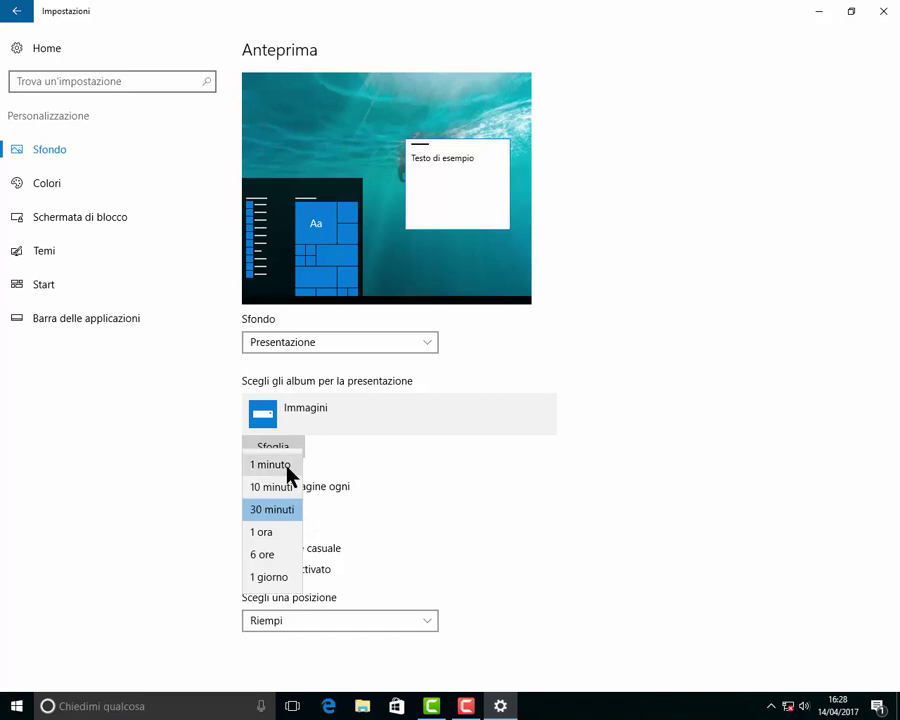
click(360, 521)
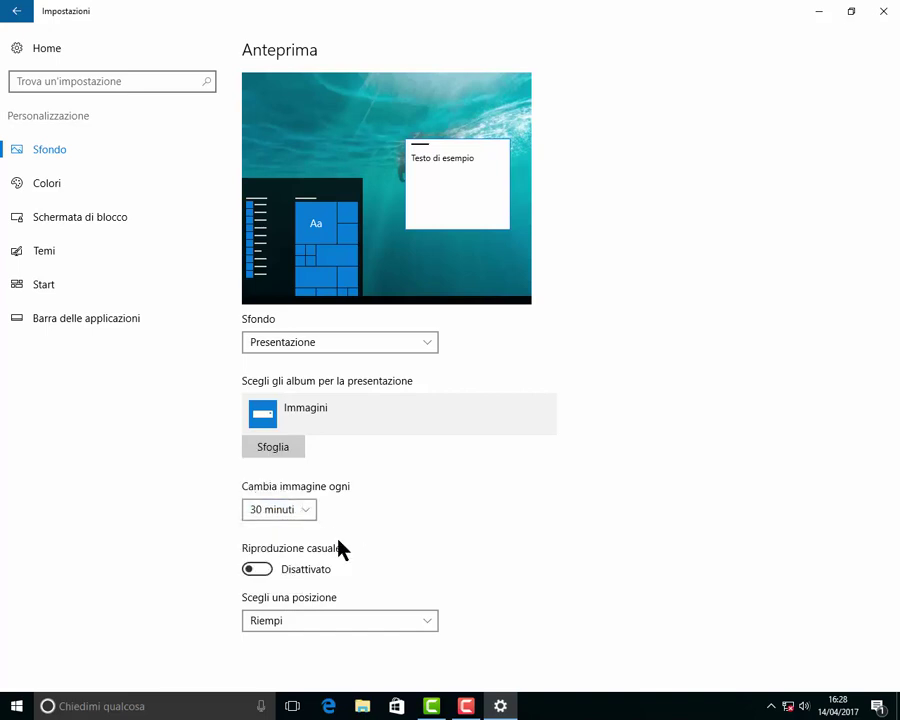
click(264, 568)
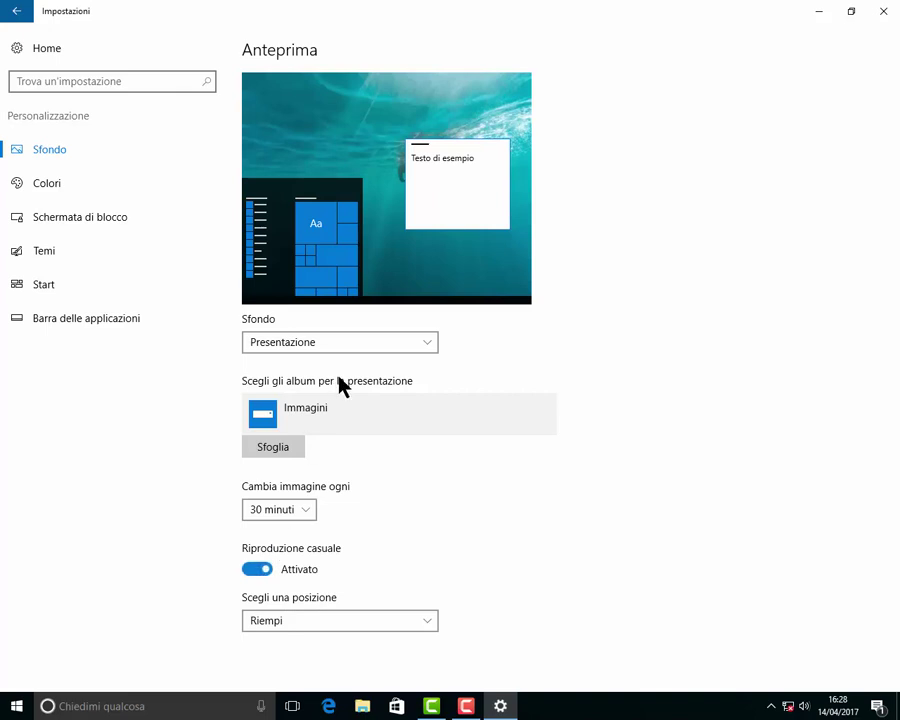
Set the background type back to Immagine and choose the beach picture with the rocks
click(418, 344)
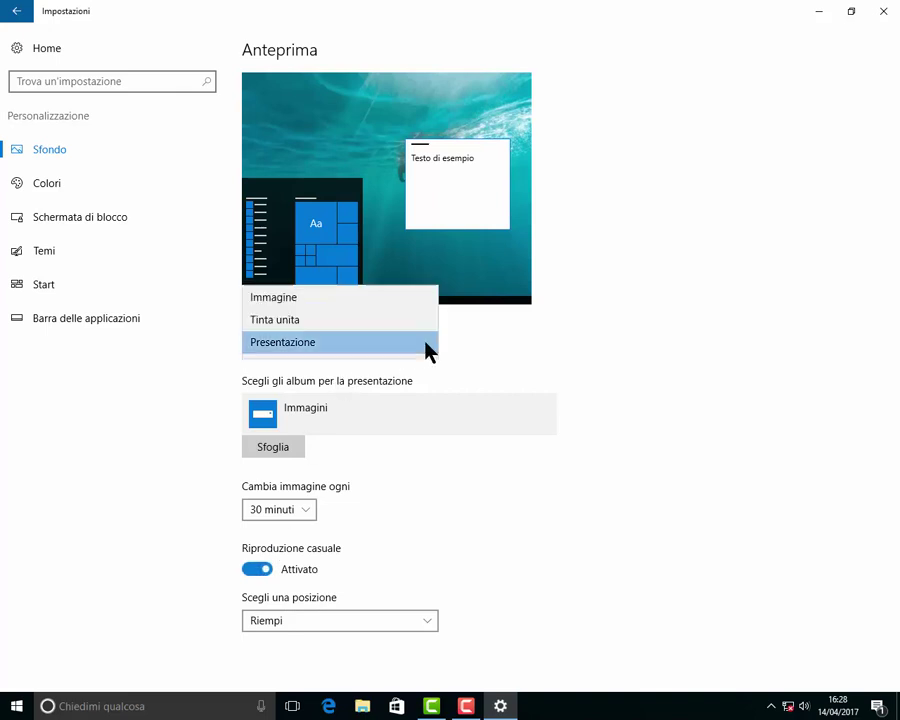
click(322, 306)
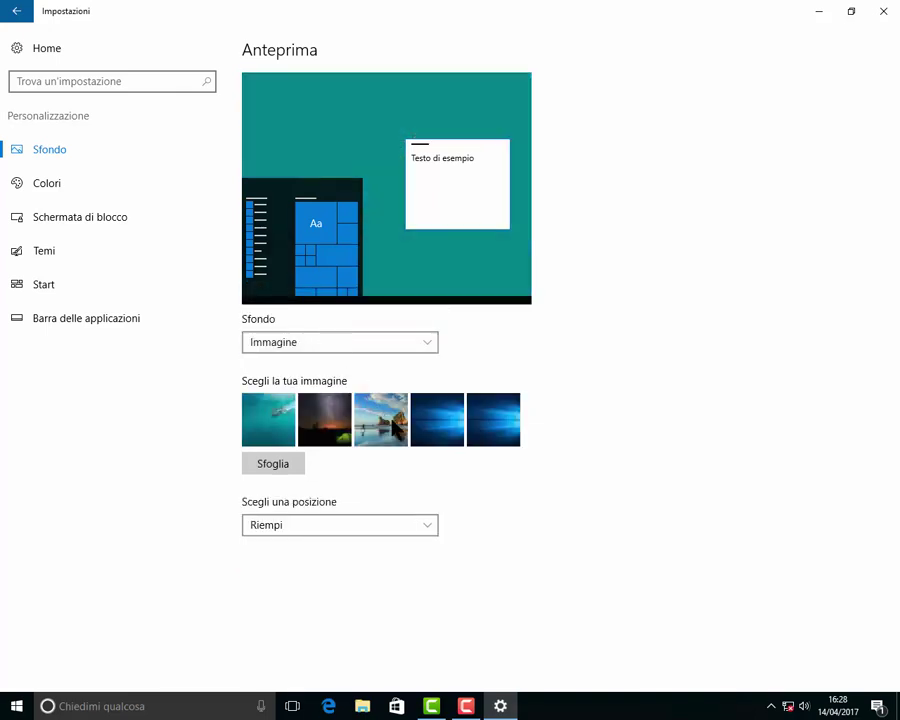
click(380, 419)
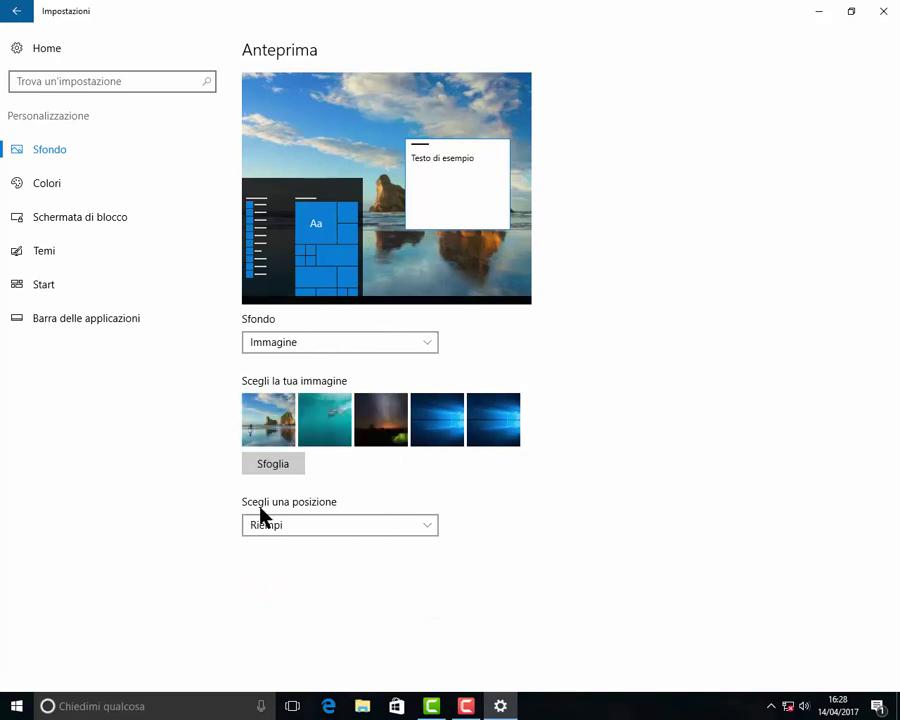
Try the Centra position for the background picture, and set the position to Estendi
click(435, 536)
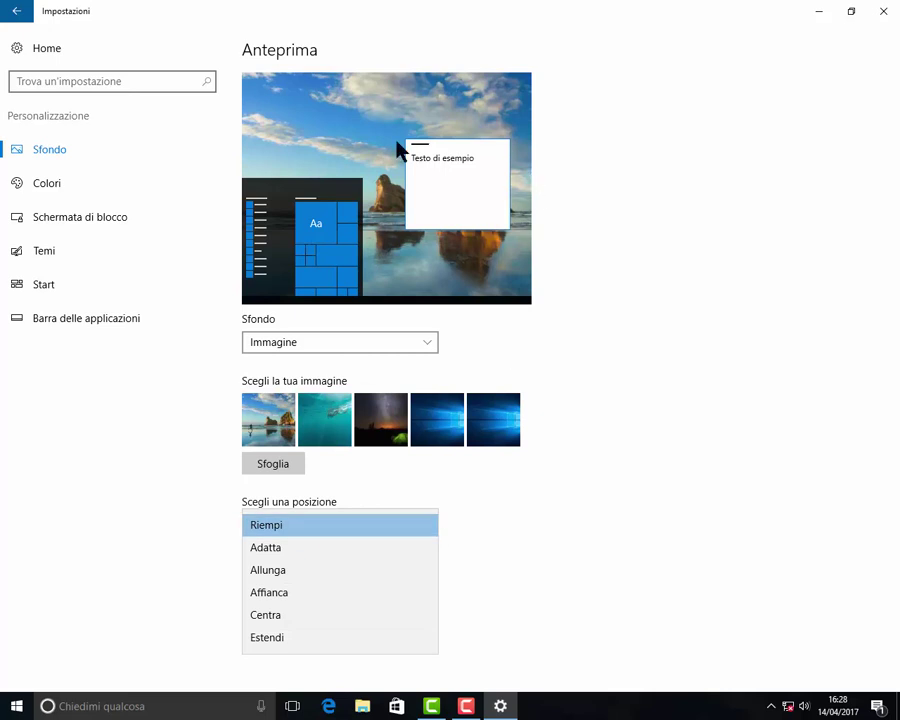
click(280, 617)
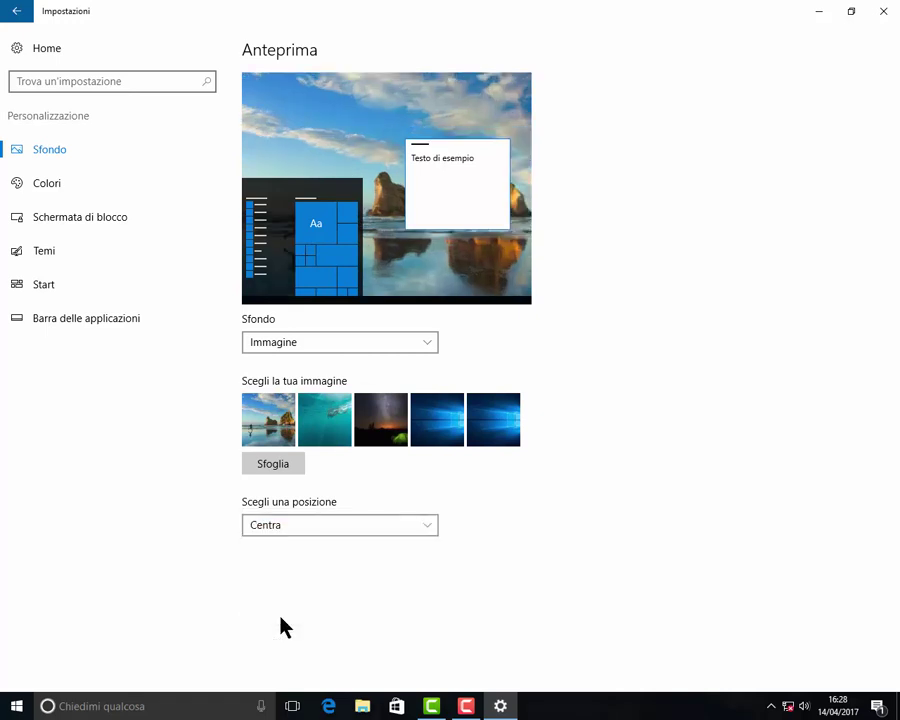
click(424, 526)
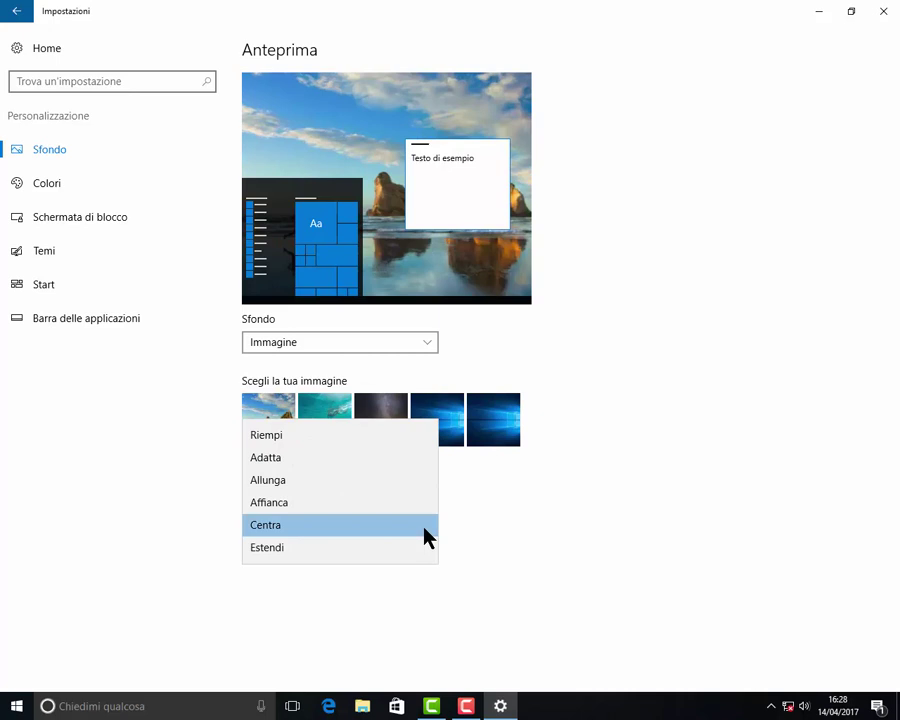
click(272, 548)
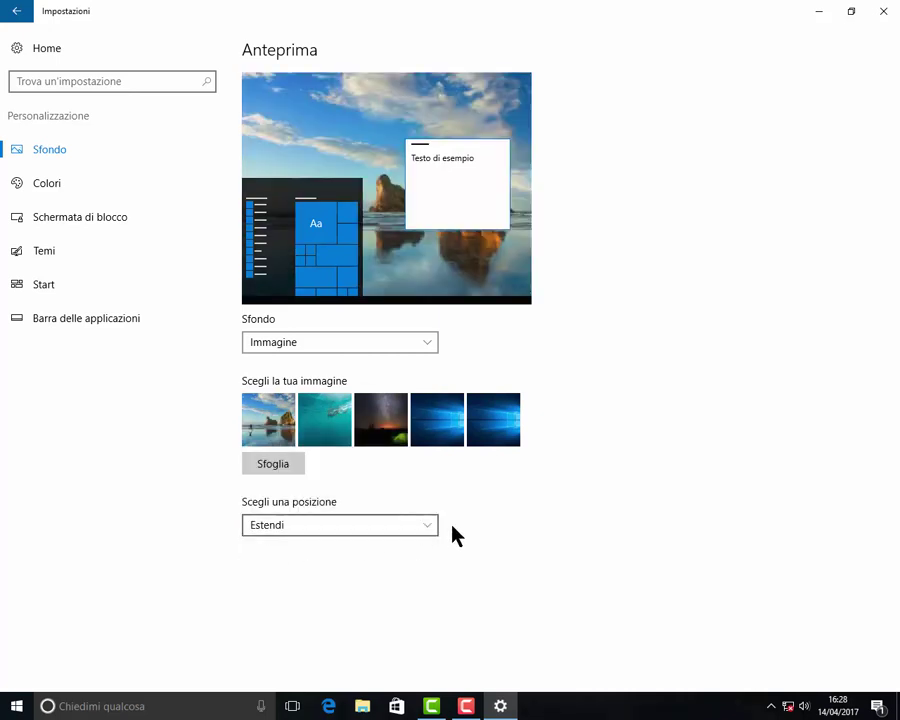
click(434, 528)
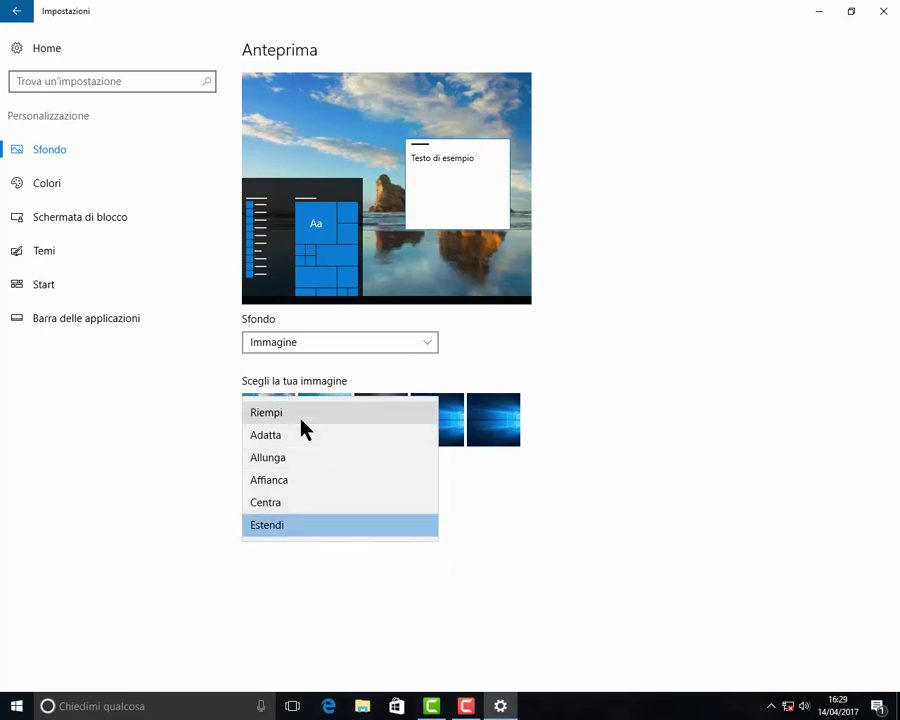
click(478, 358)
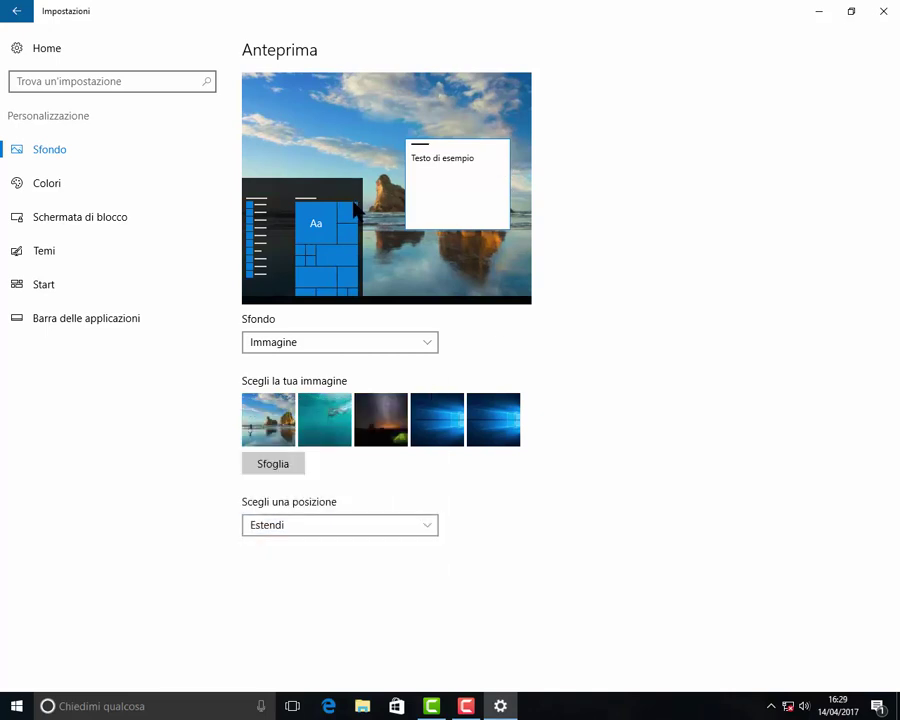
Open the Colori settings and check how the current accent colour looks in the Start menu
click(63, 190)
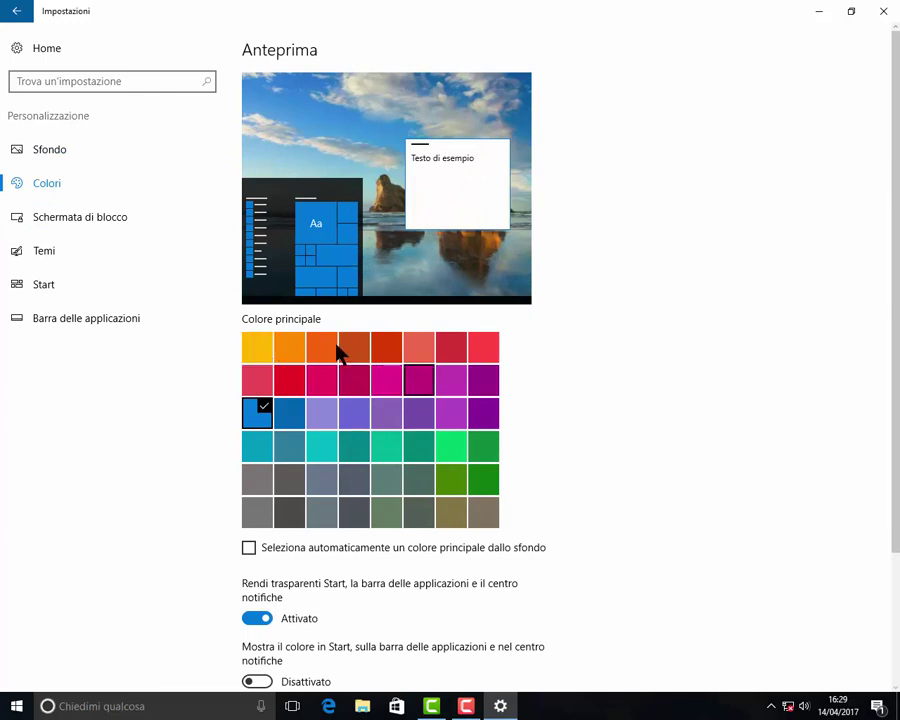
click(16, 706)
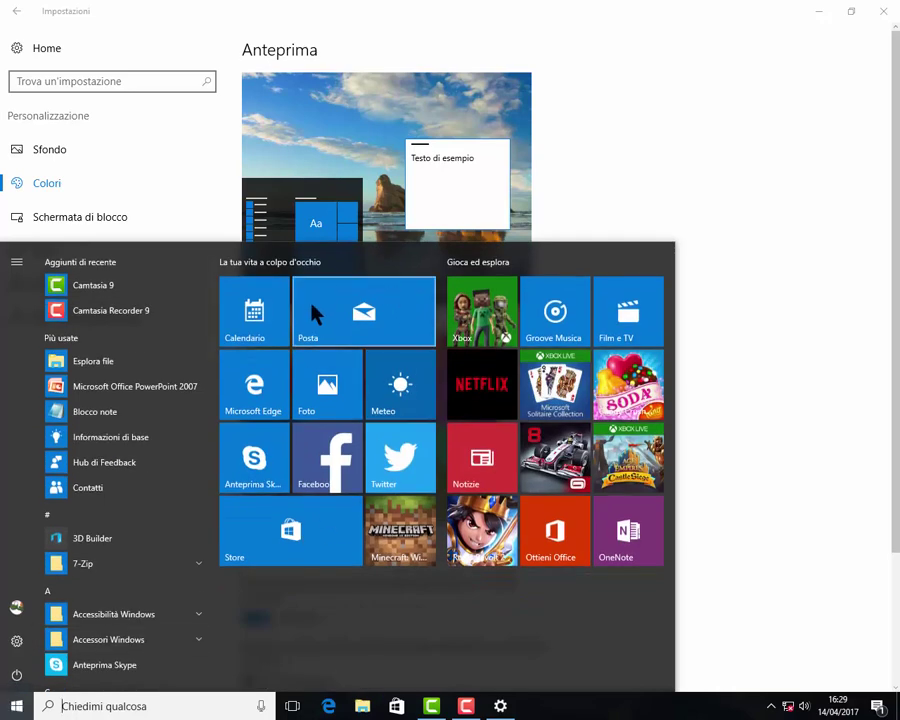
click(569, 201)
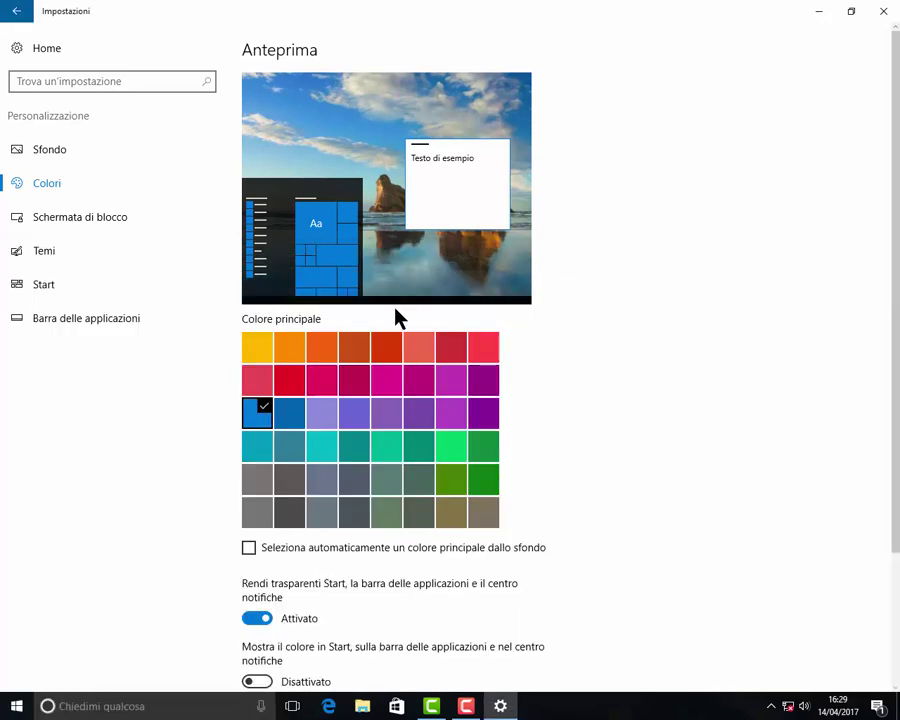
Try turquoise as the accent colour in the Start menu, and enable automatic selection of the accent colour from the background
click(314, 450)
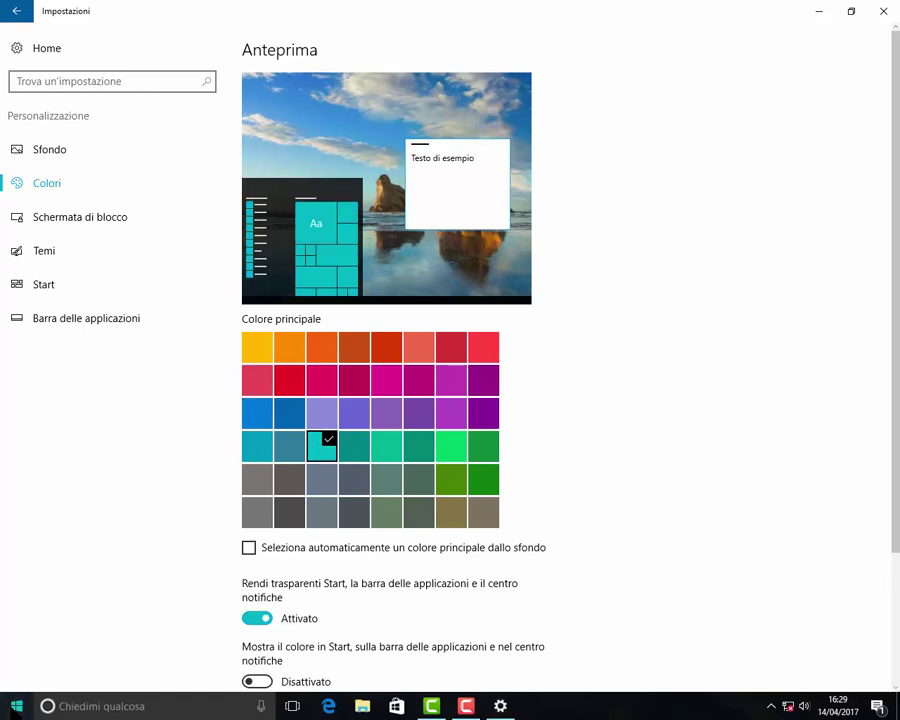
key(super)
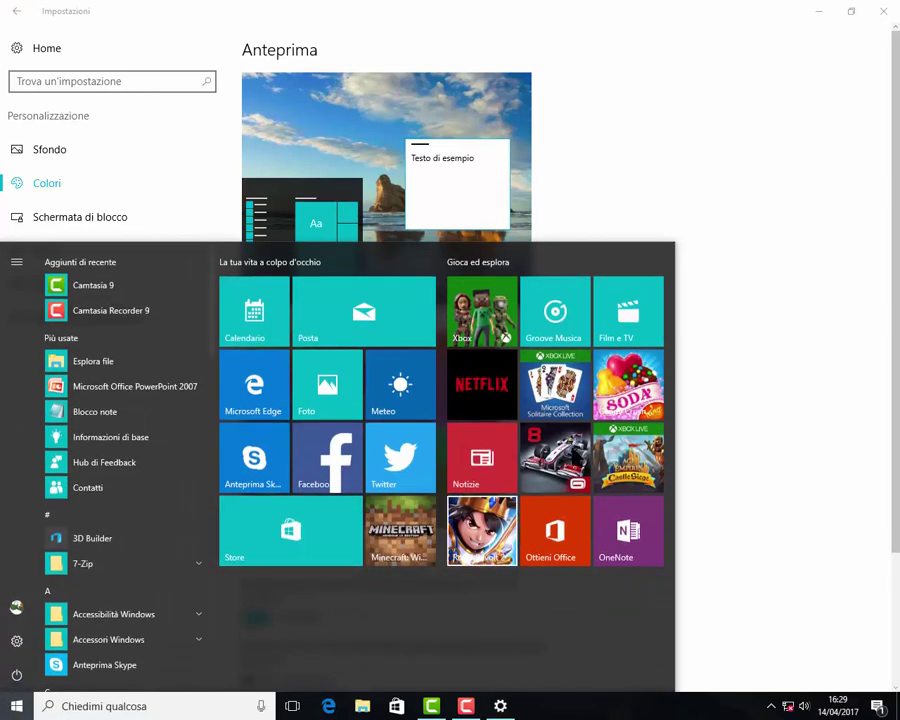
click(681, 137)
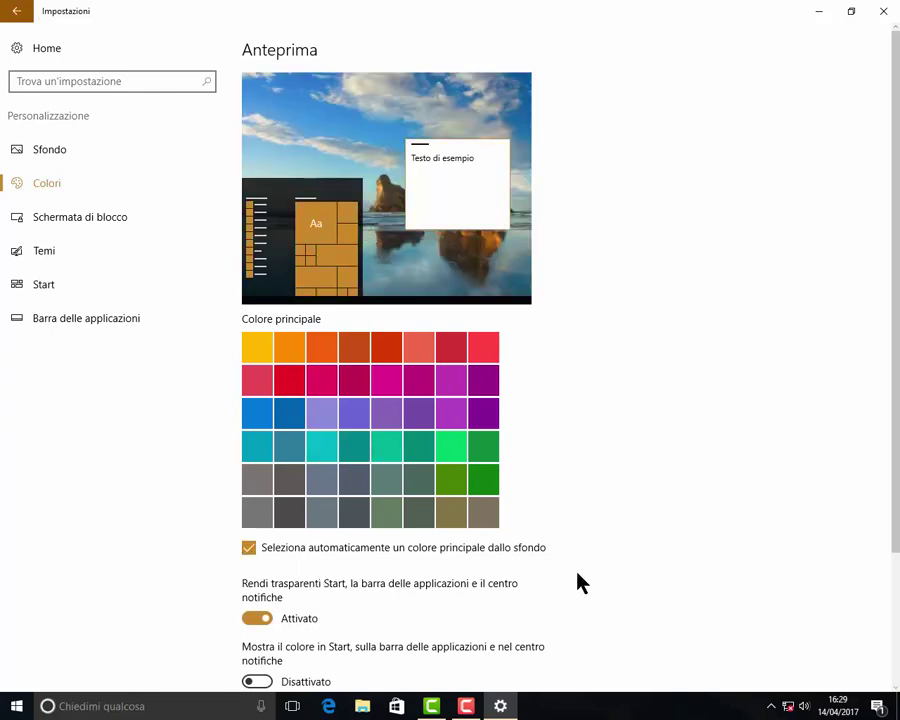
Switch transparency for Start, taskbar and notification centre off and back on, and view the transparent Start menu over the desktop
scroll(580, 583, down, 3)
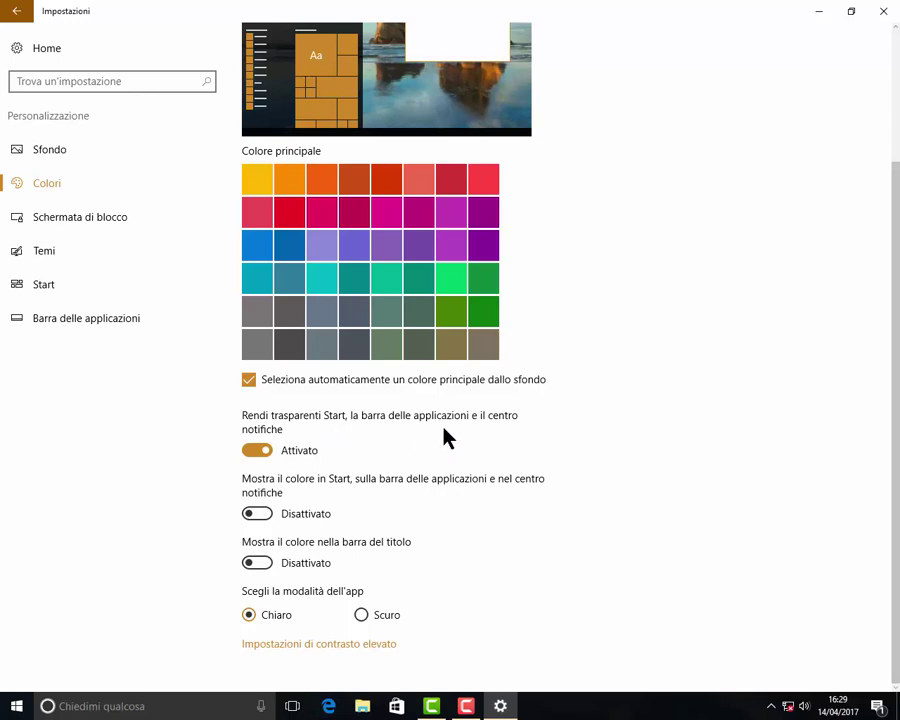
click(259, 452)
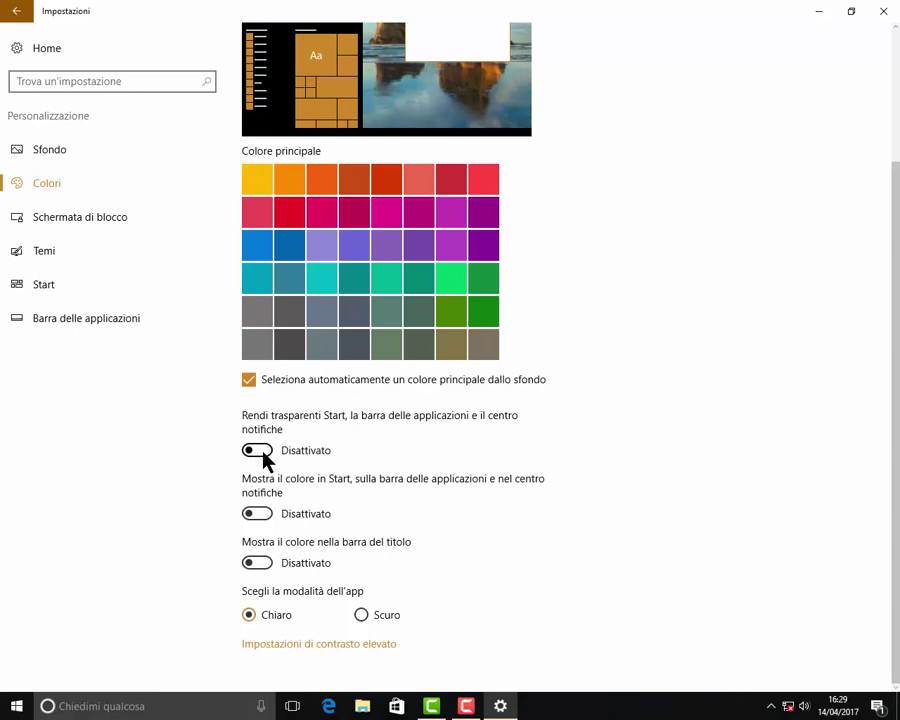
click(259, 452)
click(822, 12)
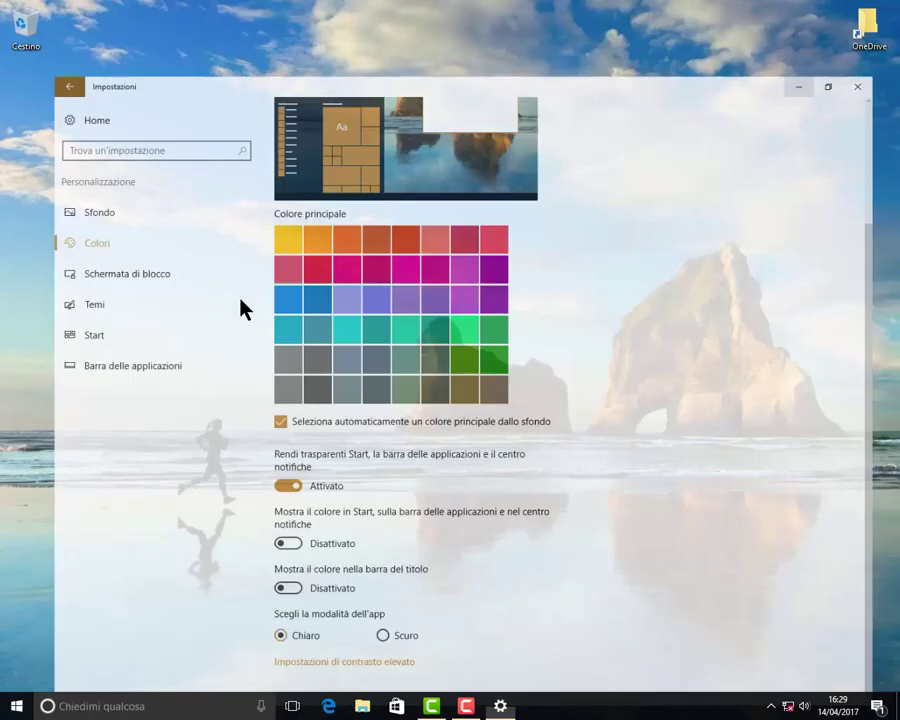
key(super)
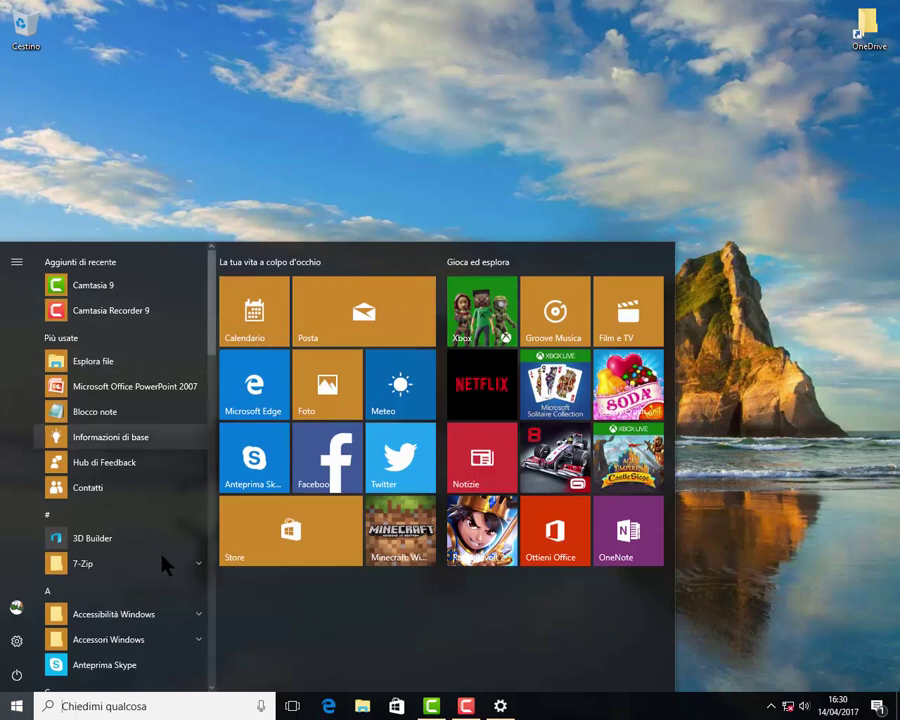
click(500, 706)
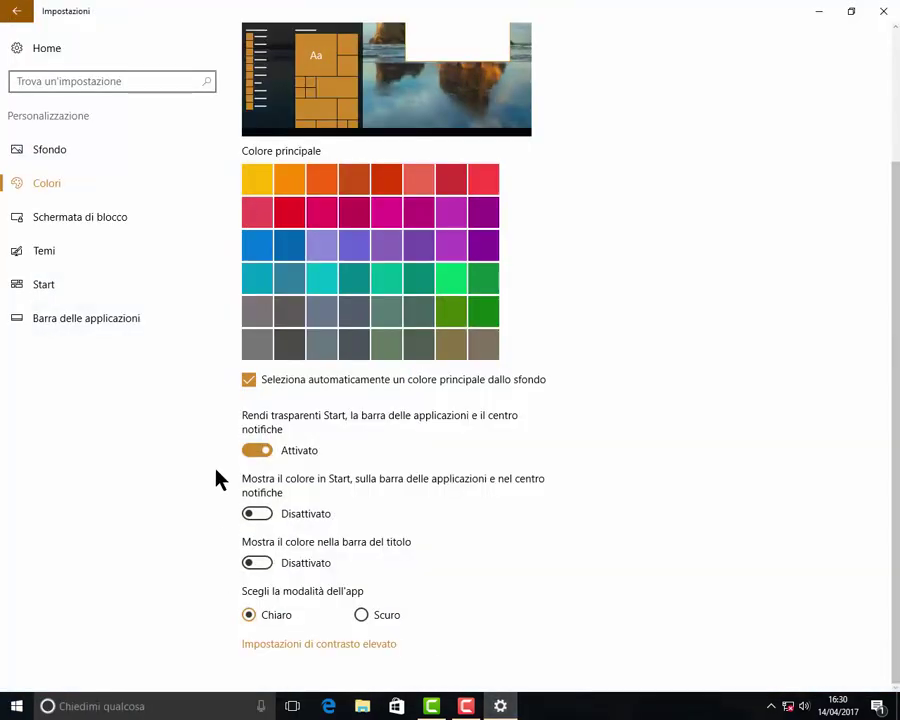
Turn off transparency for Start, the taskbar and the notification centre, and check the Start menu over the desktop
click(256, 455)
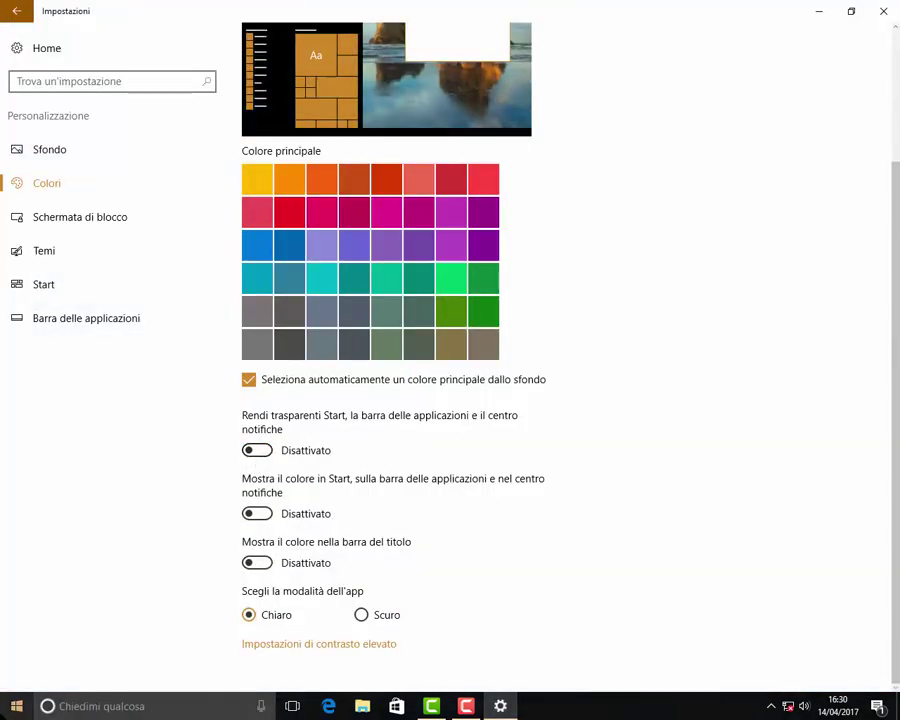
click(819, 11)
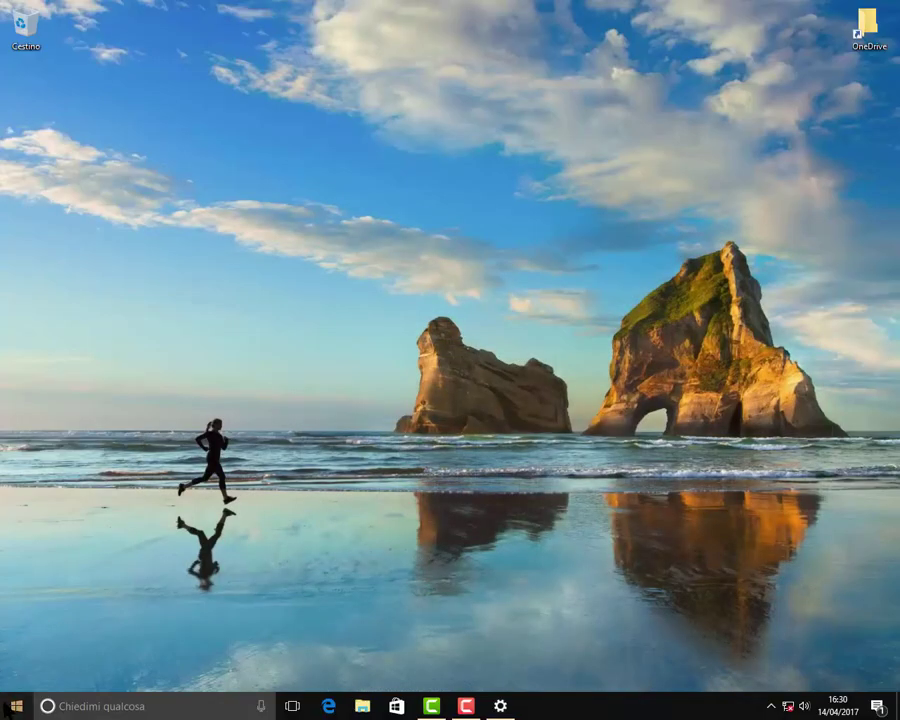
click(10, 706)
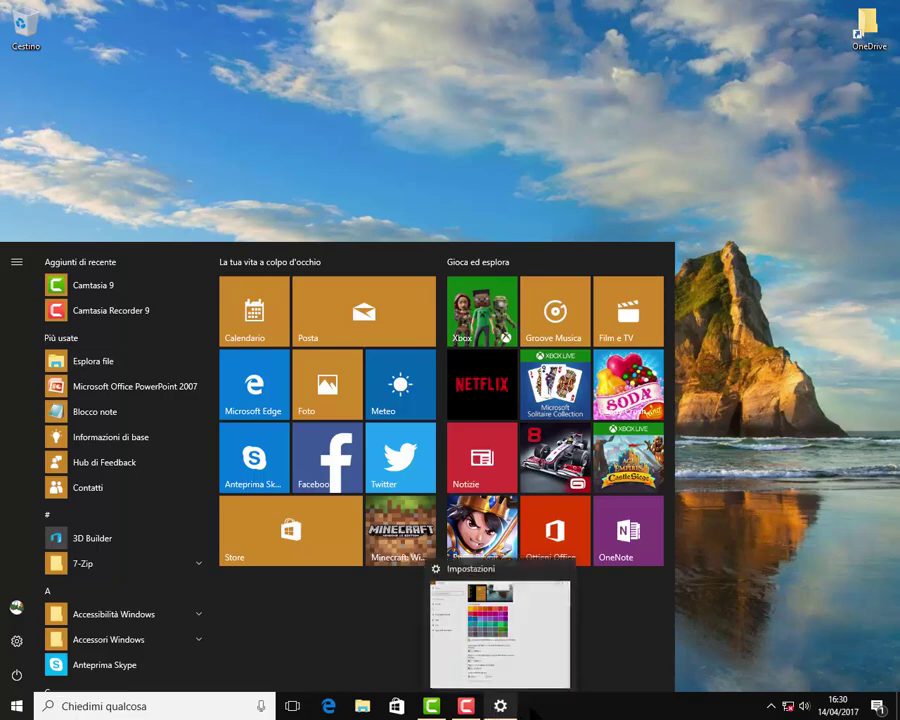
click(498, 706)
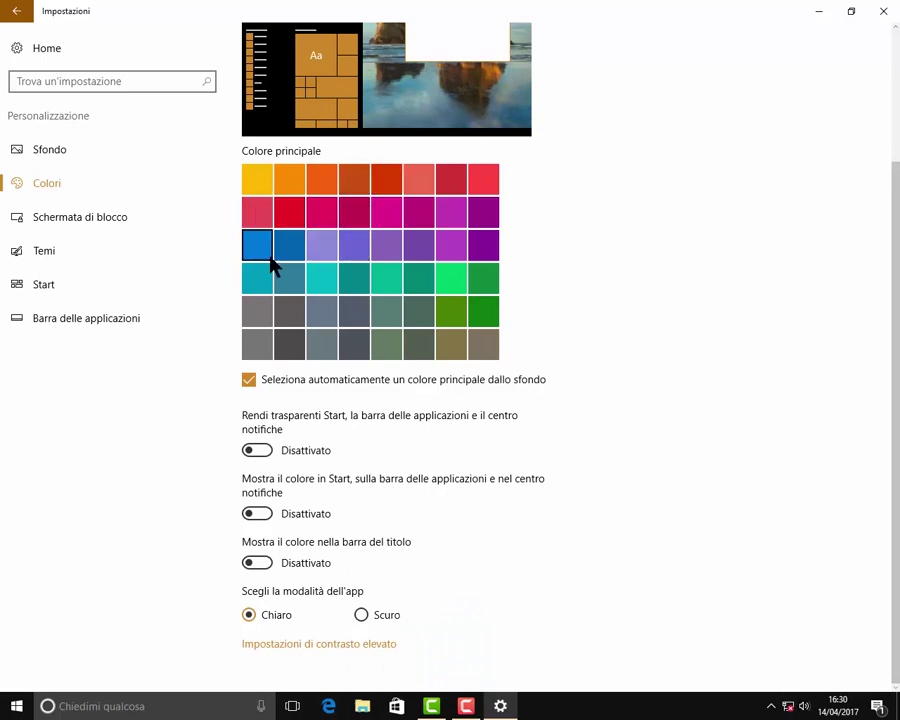
Set blue as the accent colour, and try showing it on the title bar, Start, taskbar and notification centre before turning both options off
click(256, 563)
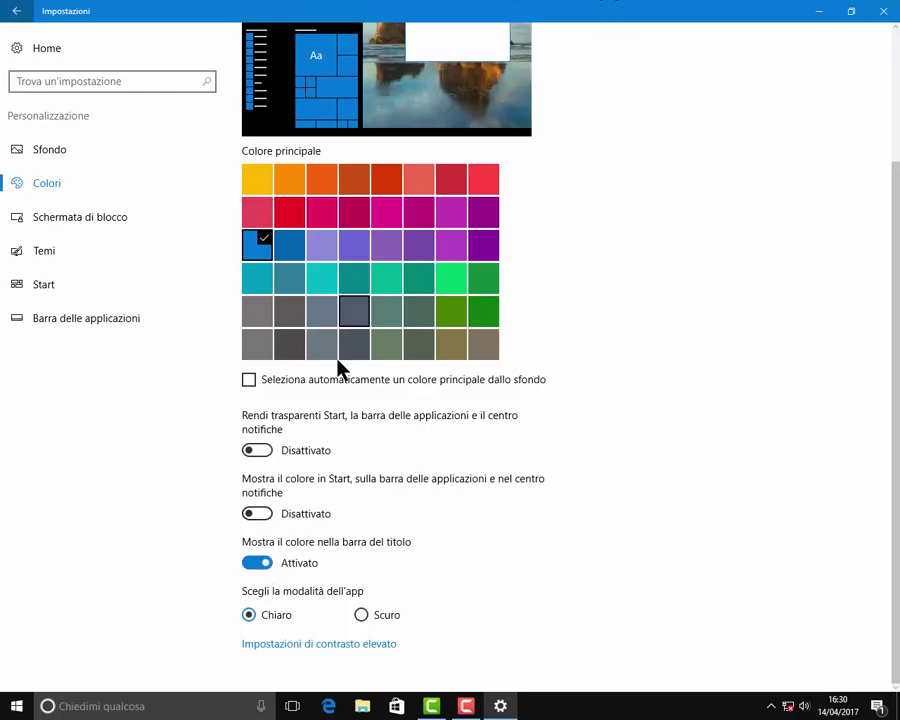
click(255, 514)
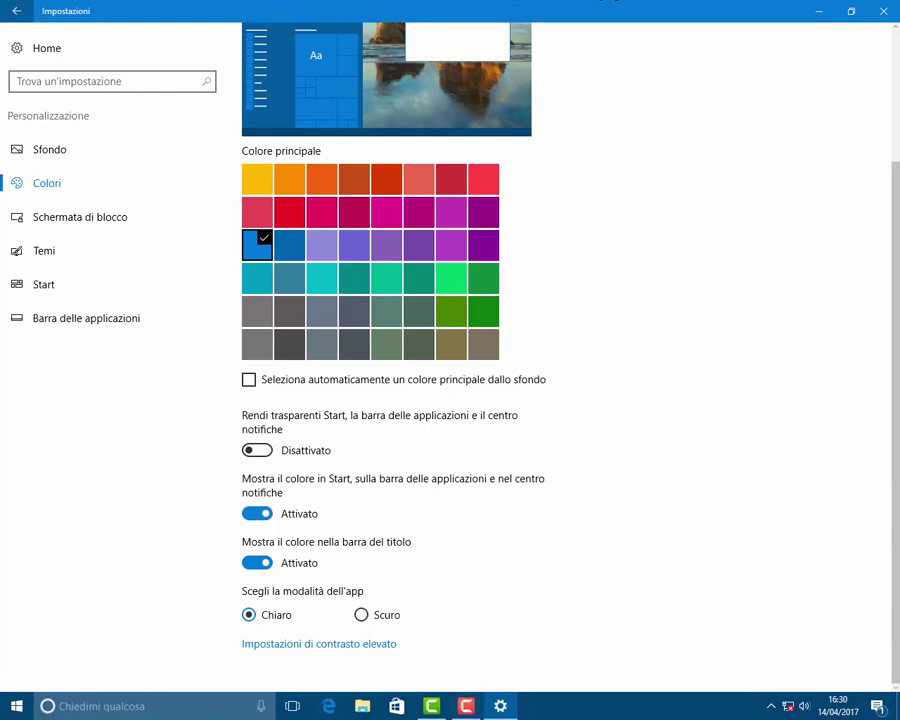
click(266, 563)
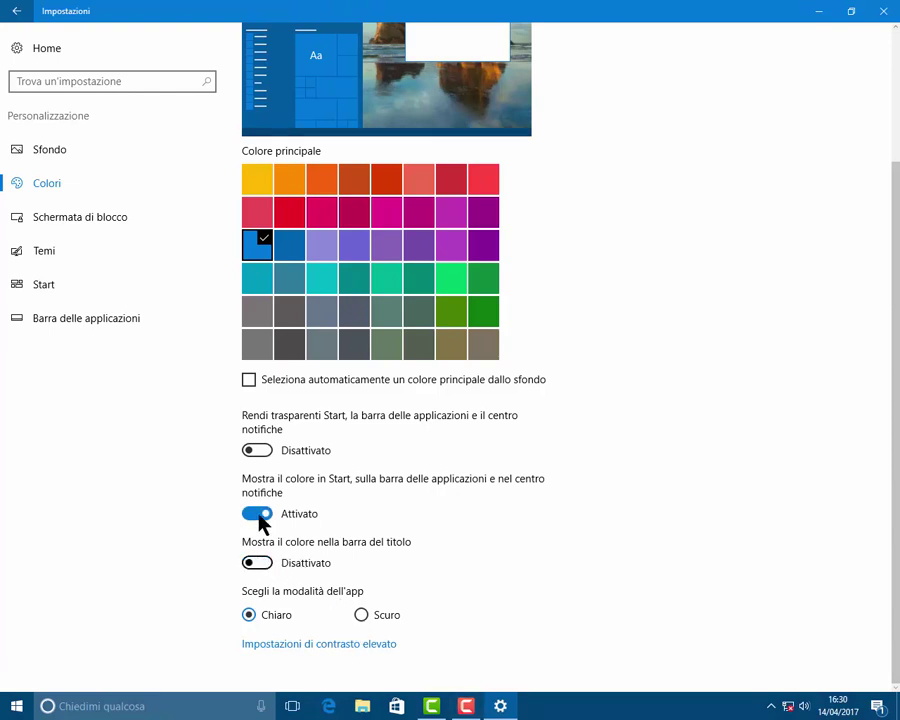
click(259, 516)
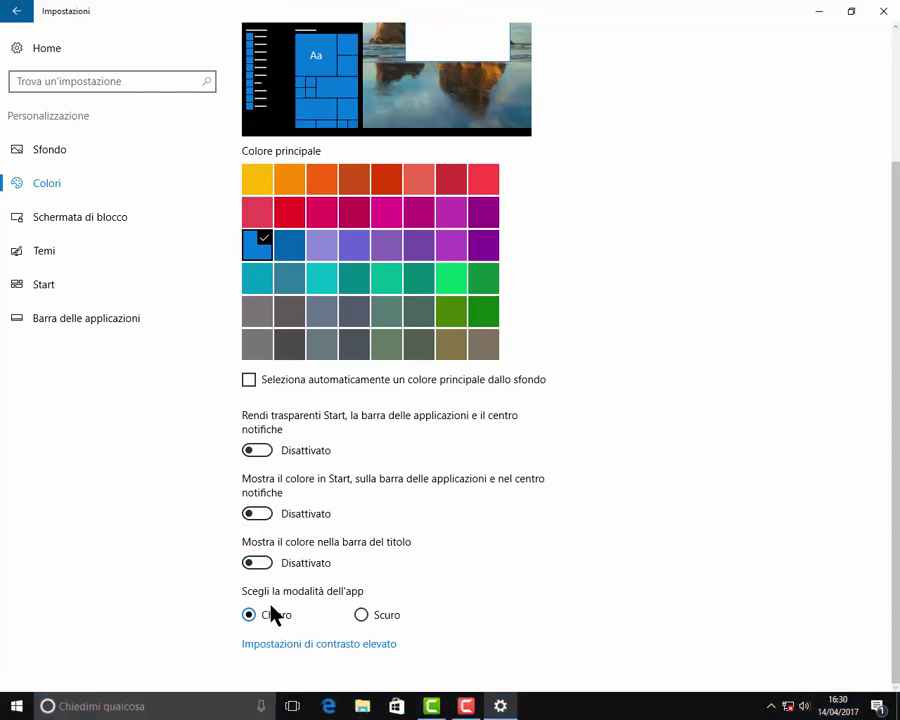
Try the Scuro app mode, restore Chiaro, and take a brief look at the high contrast settings before returning to Colori
click(362, 616)
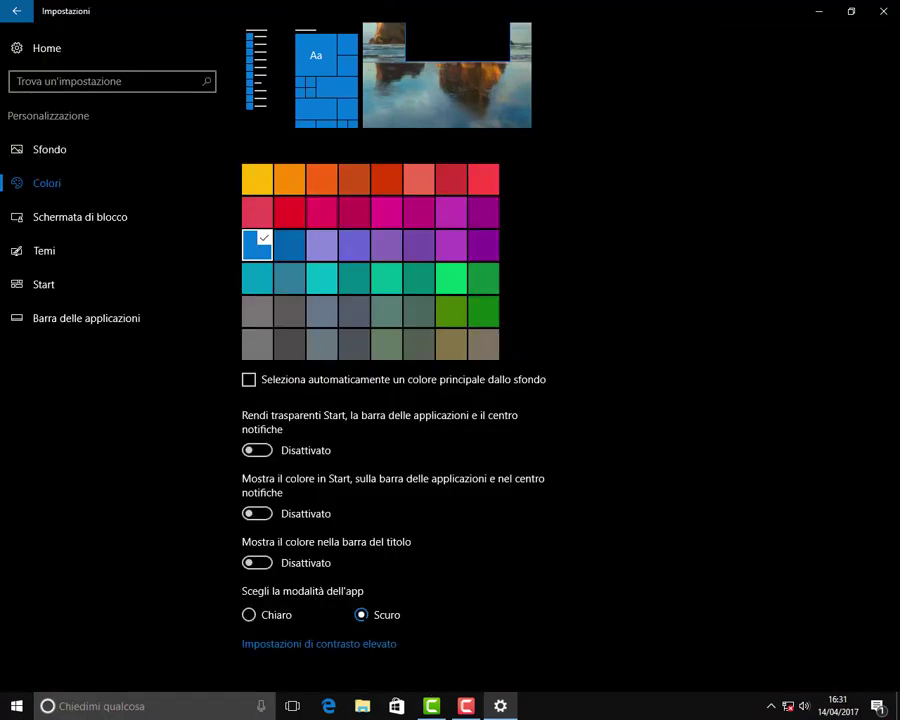
click(249, 615)
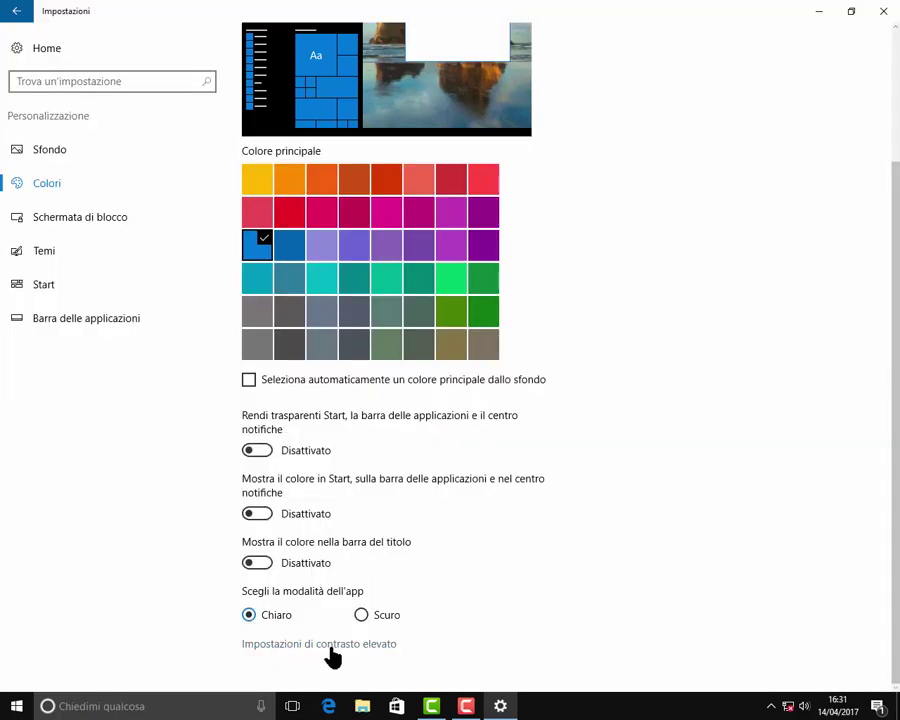
click(330, 645)
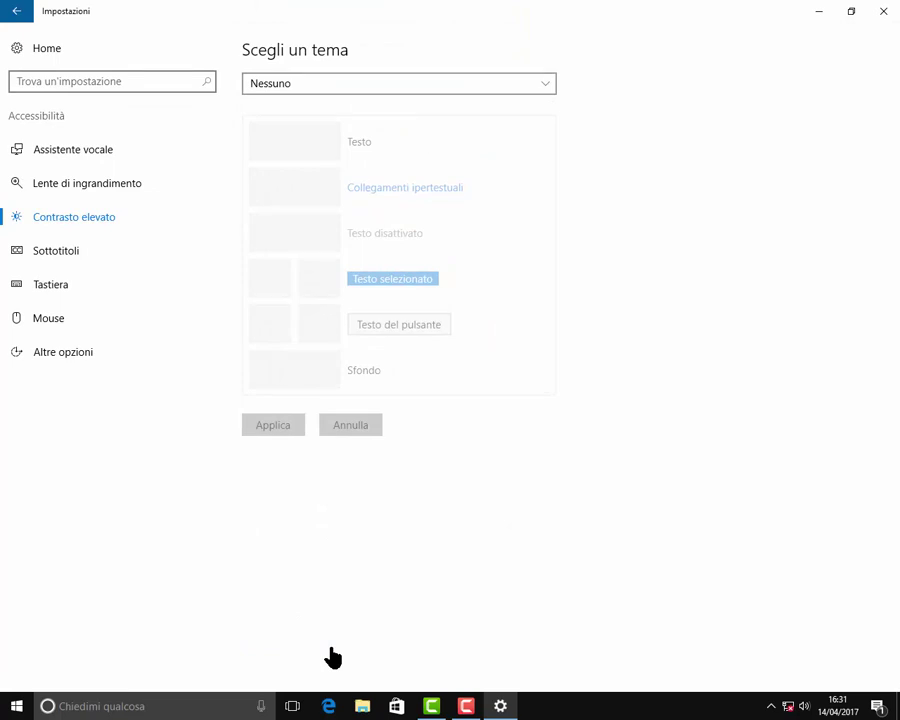
click(17, 12)
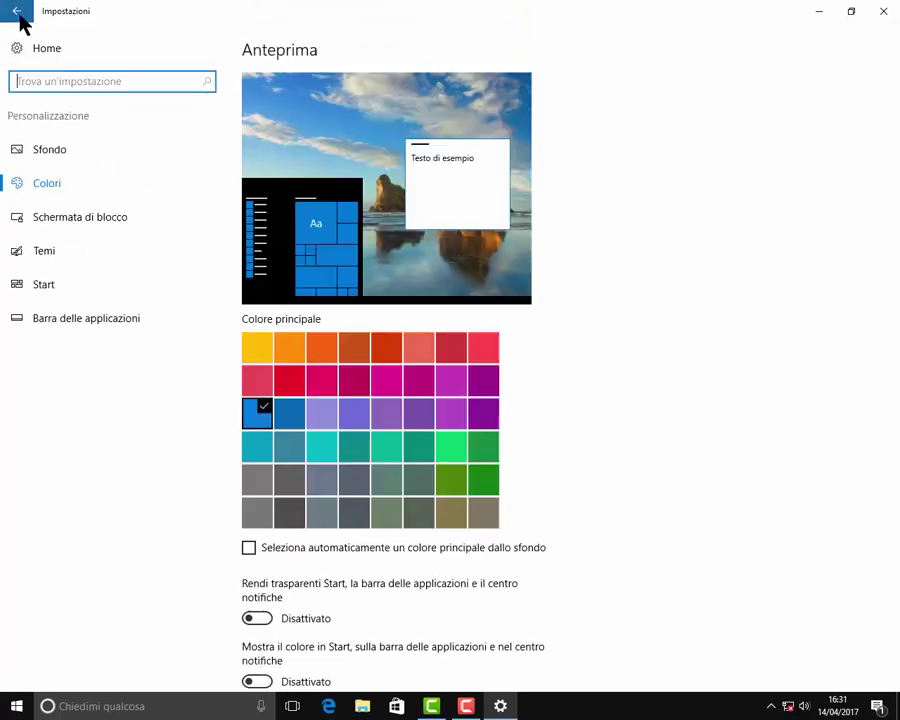
Open the lock screen settings and try Immagine and Presentazione as the background before restoring Contenuti in evidenza di Windows
click(105, 220)
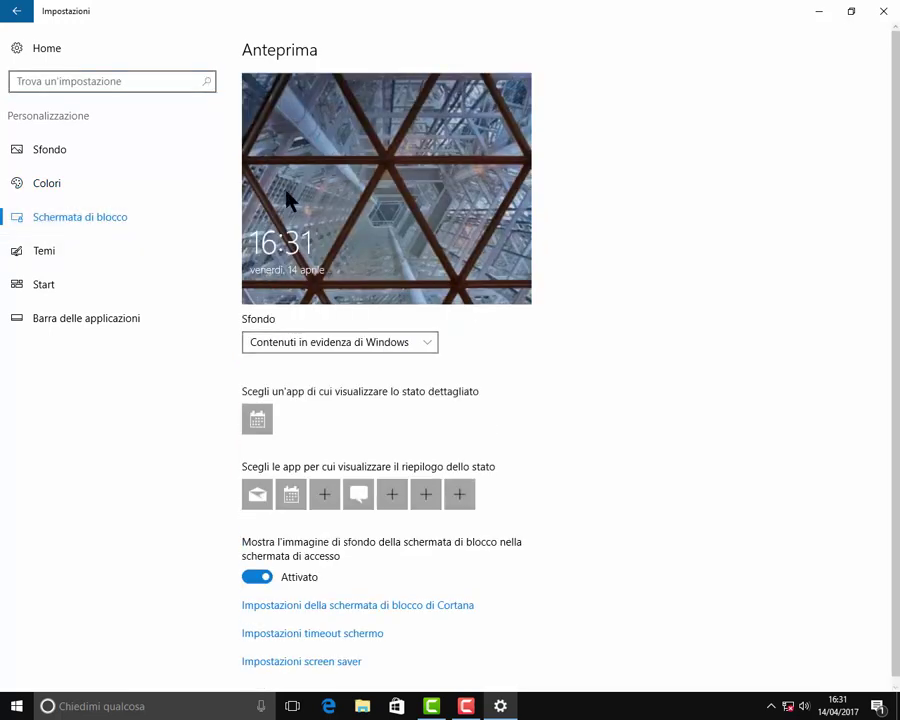
click(433, 343)
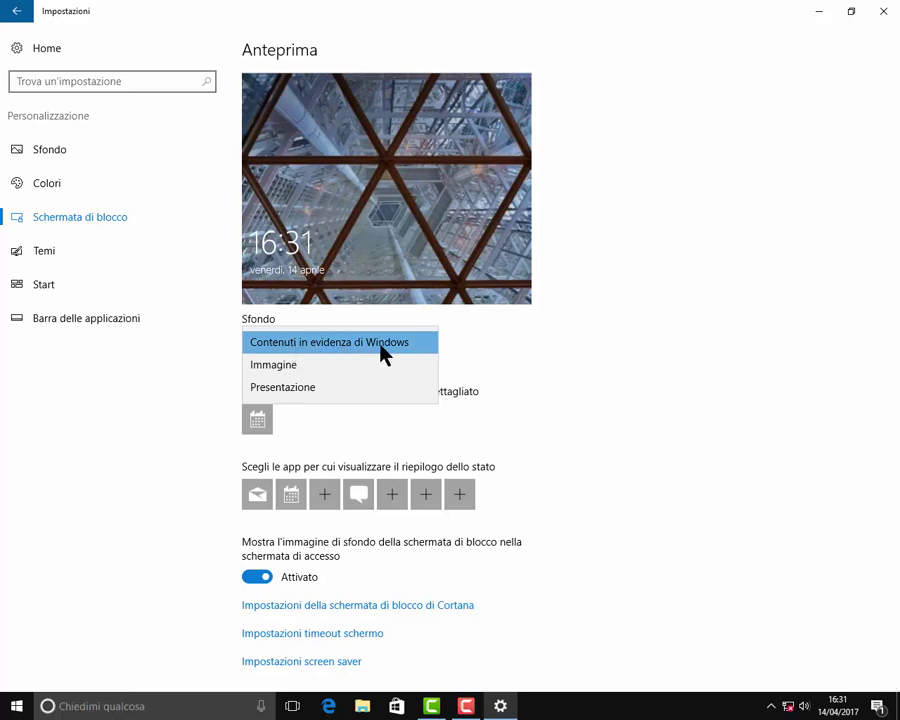
click(293, 364)
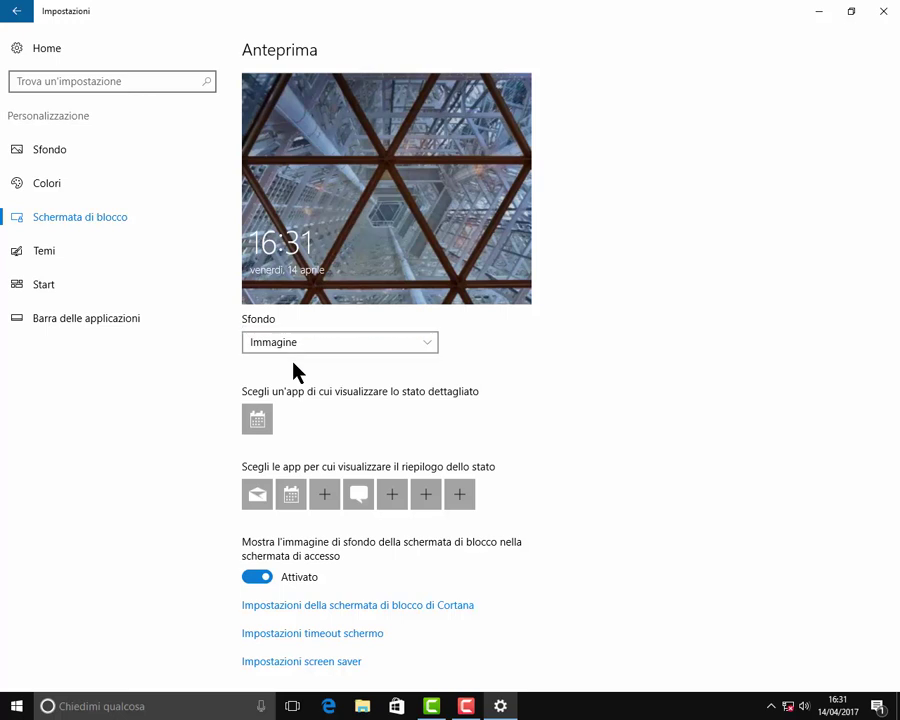
click(414, 350)
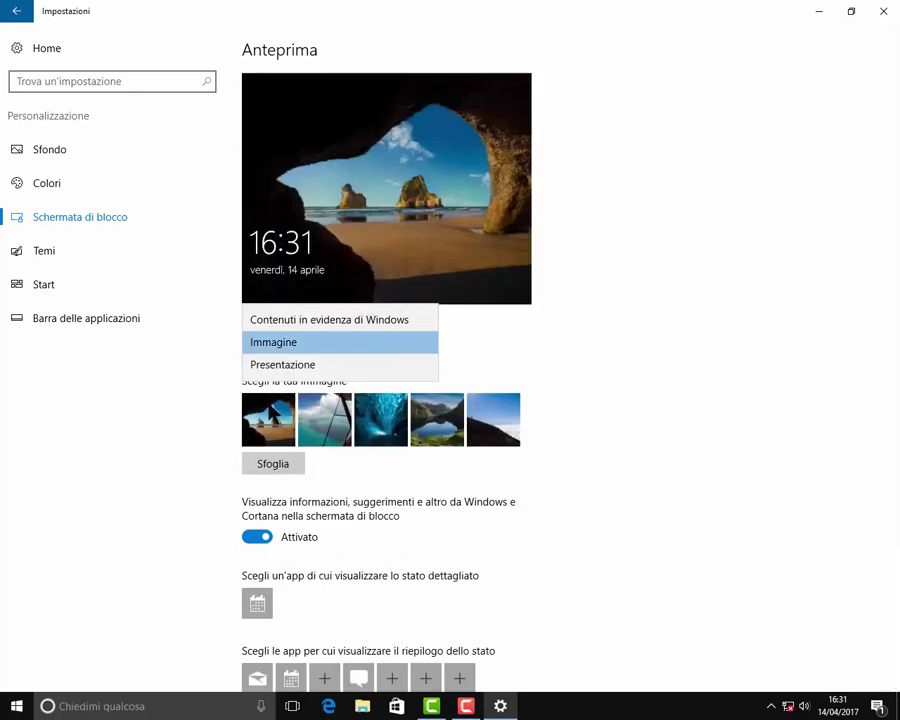
click(274, 366)
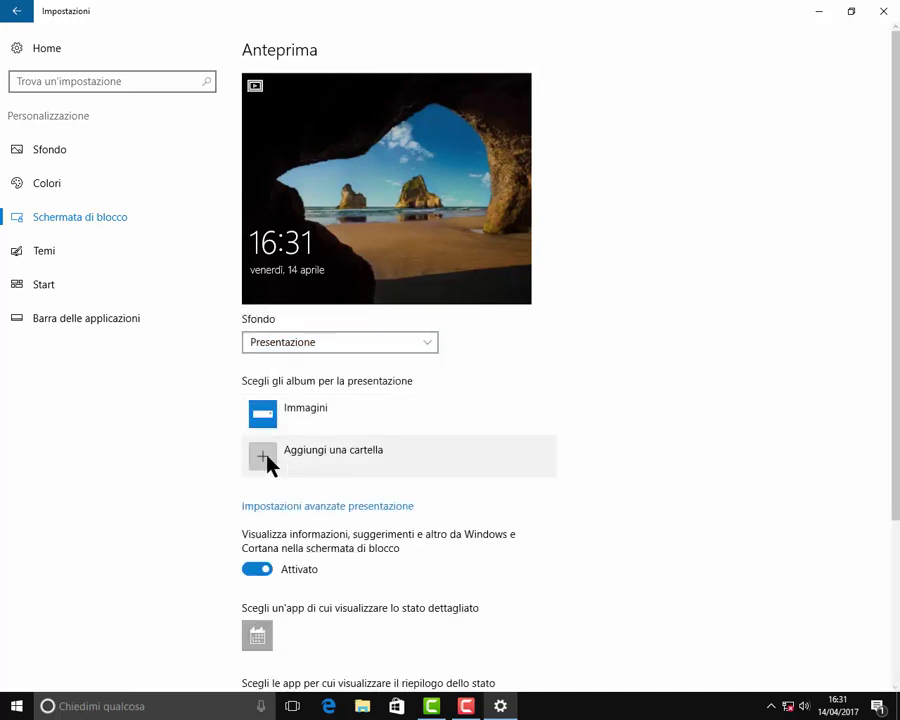
click(431, 344)
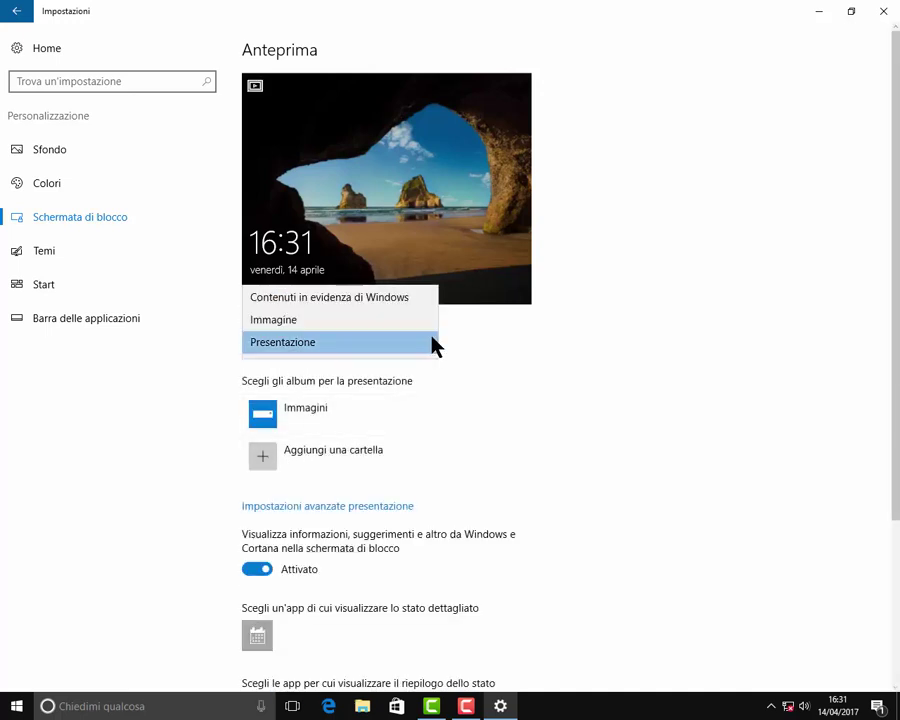
click(362, 300)
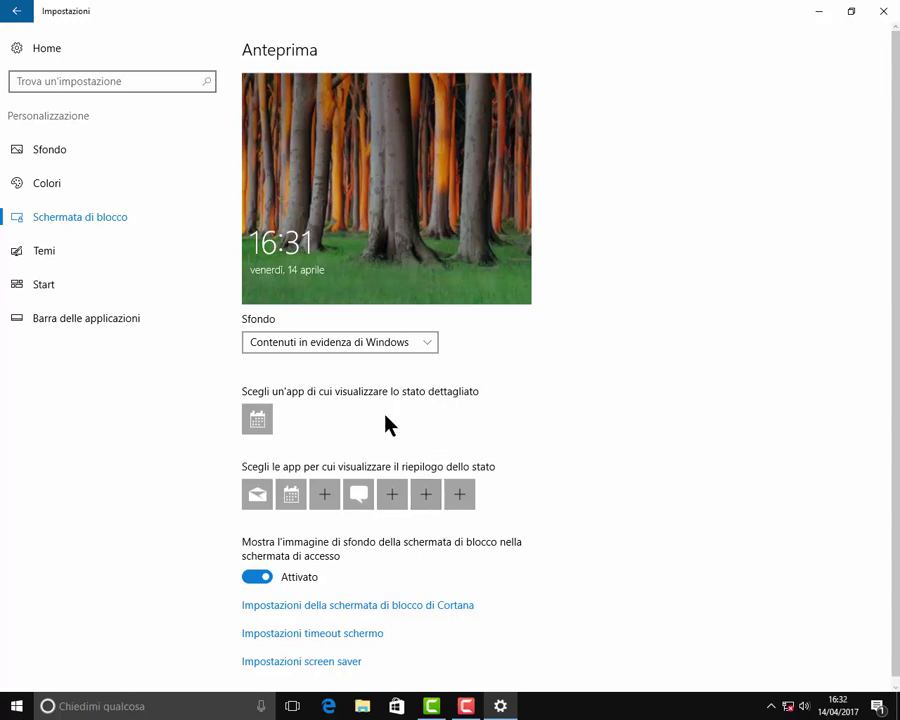
View the app choices for detailed lock screen status, and switch the lock screen background on the sign-in screen off and back on
click(257, 420)
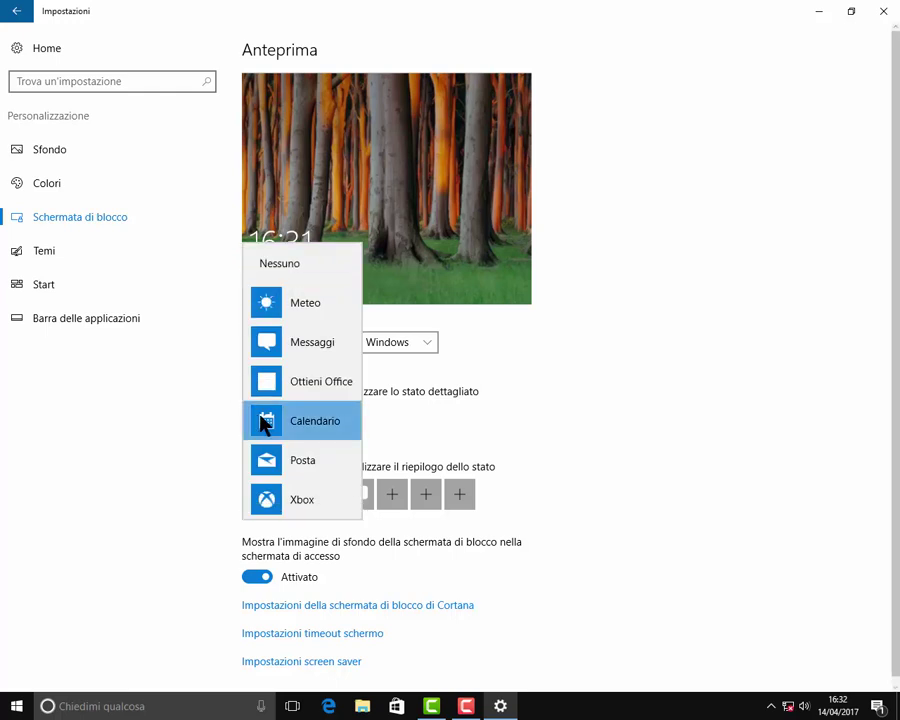
click(456, 414)
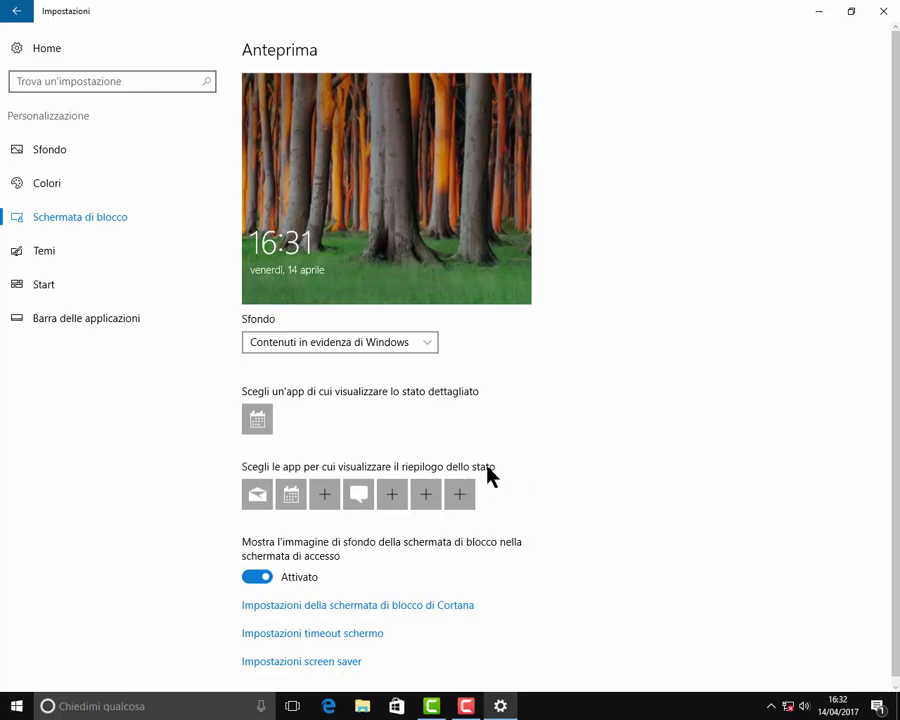
click(259, 578)
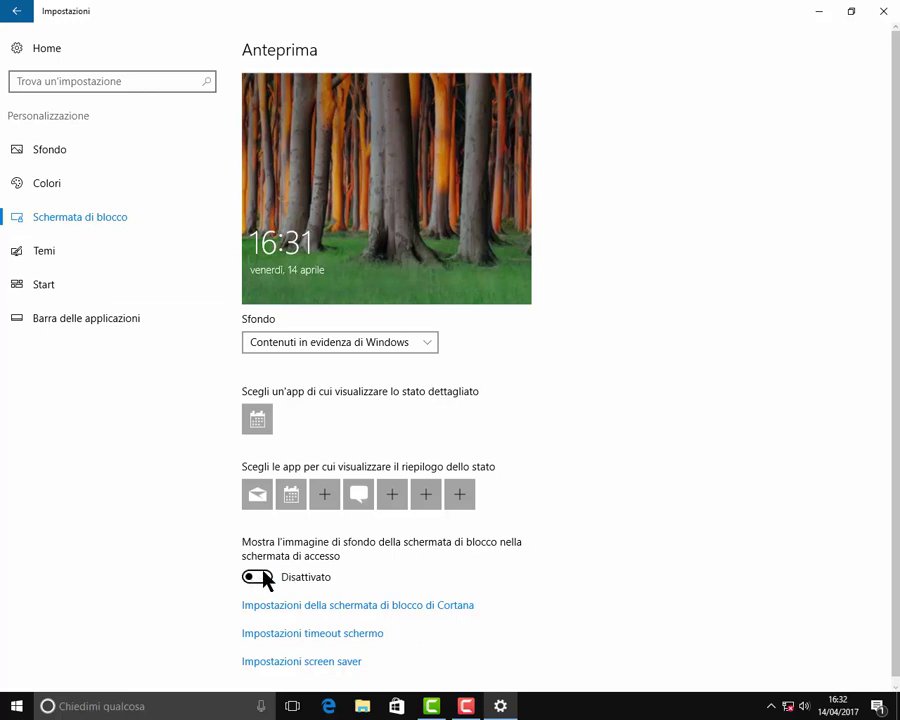
click(264, 576)
Open Cortana's lock screen settings and turn off the use of Cortana while the device is locked
click(384, 615)
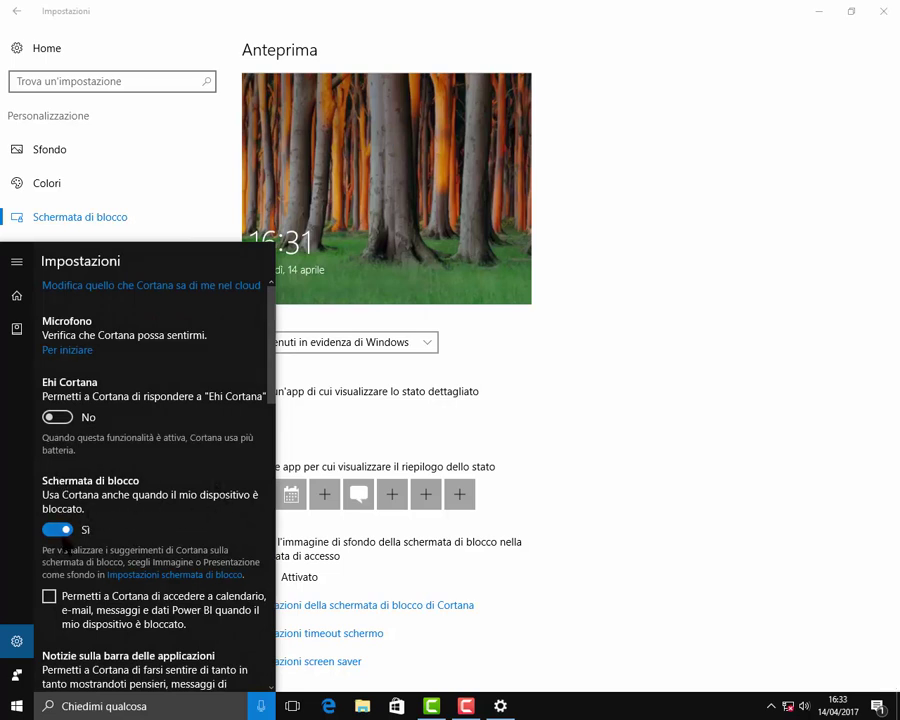
click(58, 529)
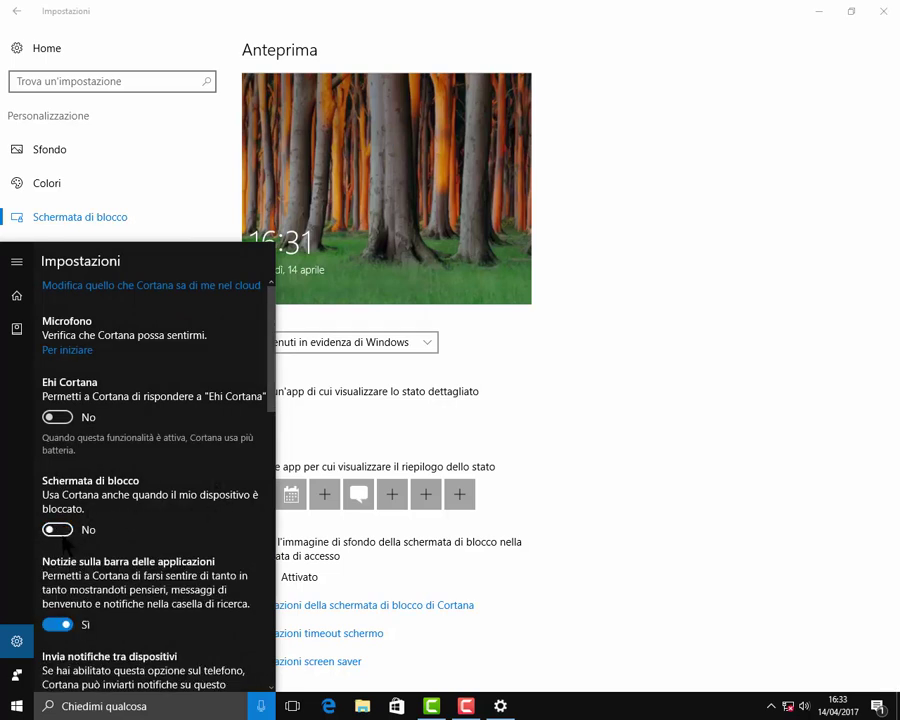
click(440, 555)
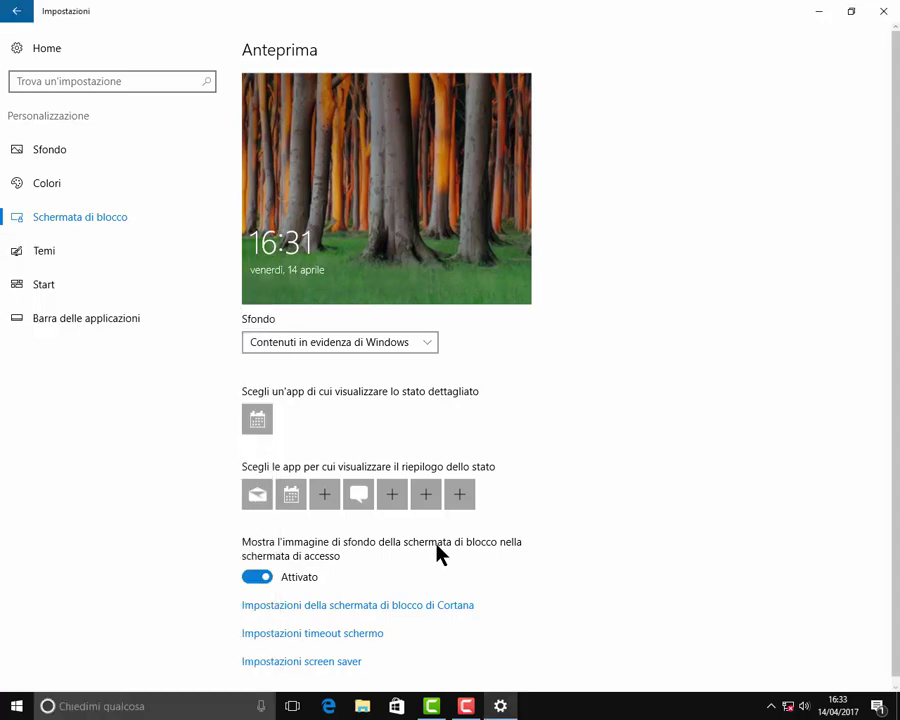
Set the screen to turn off Mai when plugged in, and view the available sleep delays before returning to the lock screen settings
click(318, 637)
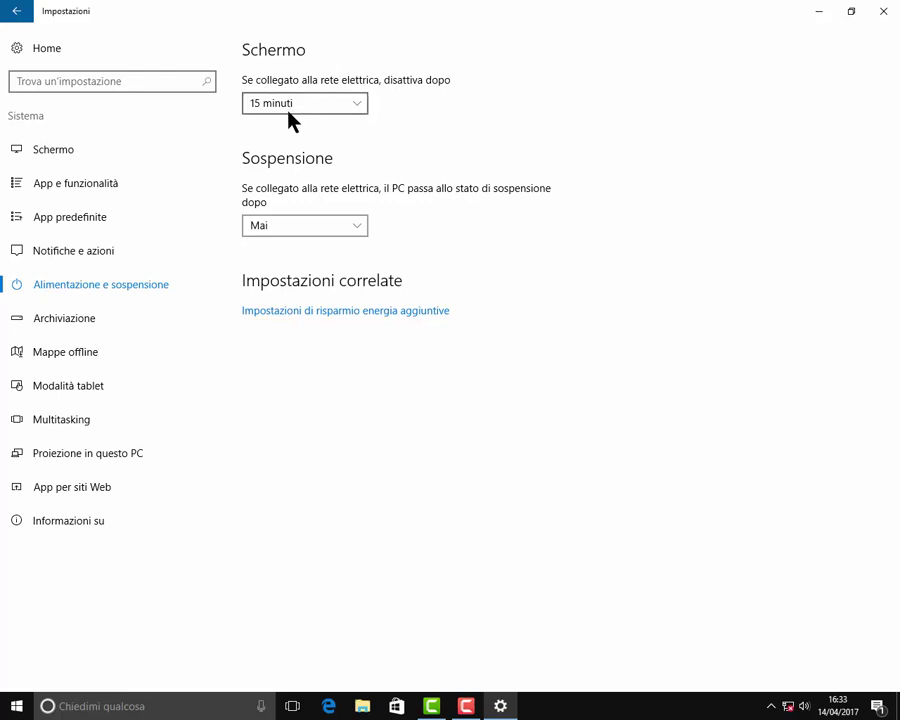
click(358, 114)
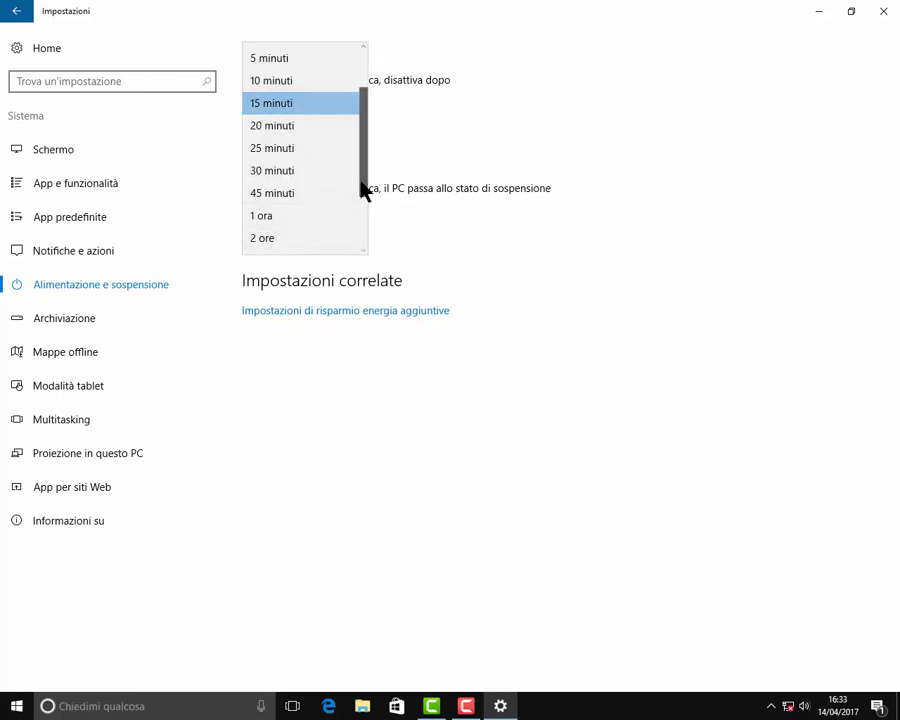
drag(364, 190, 342, 245)
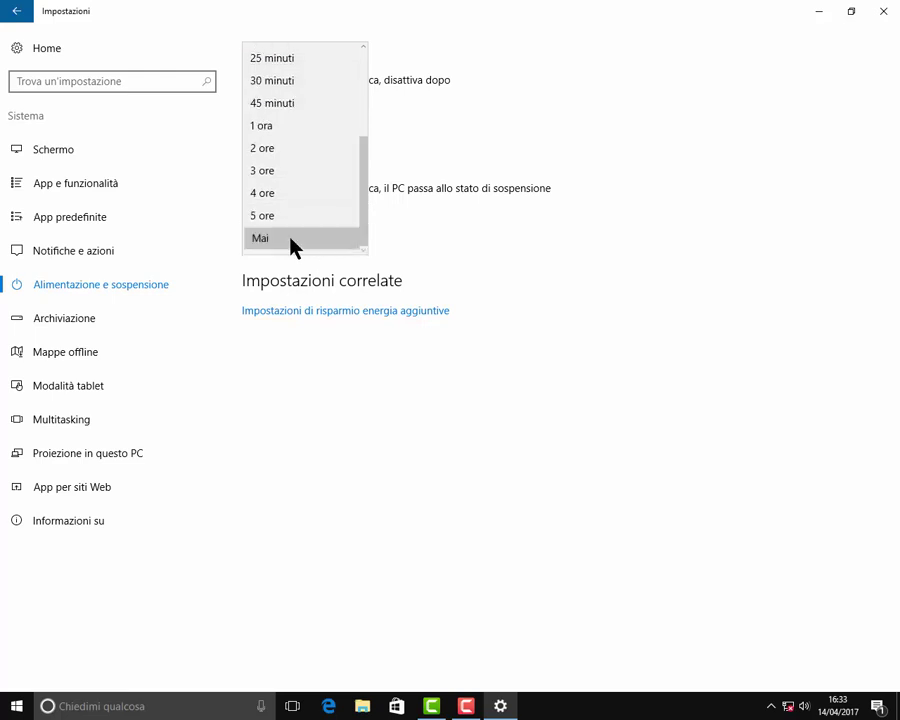
click(291, 238)
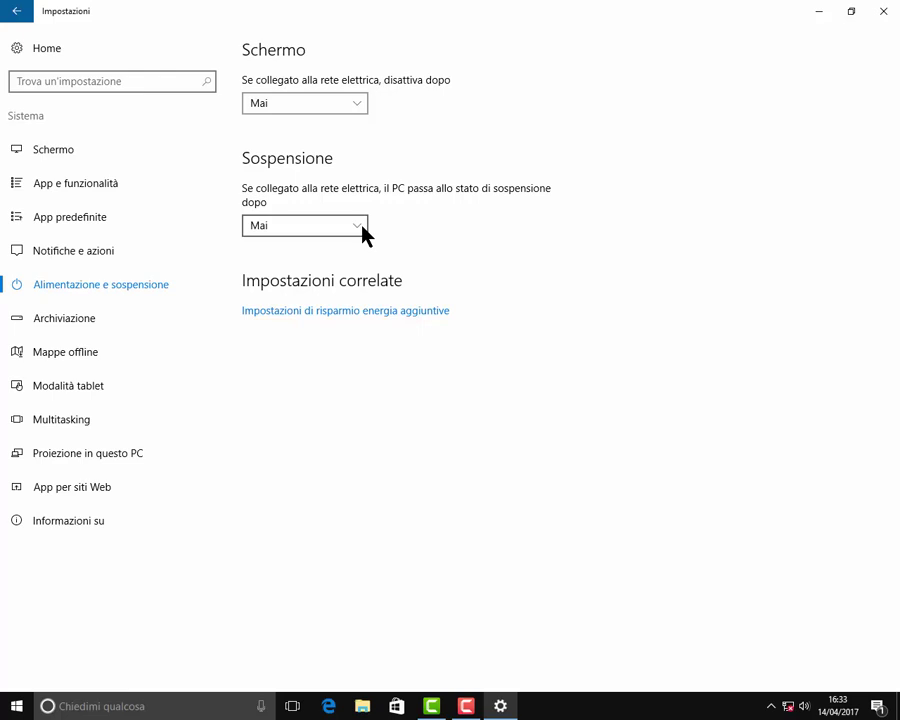
click(363, 232)
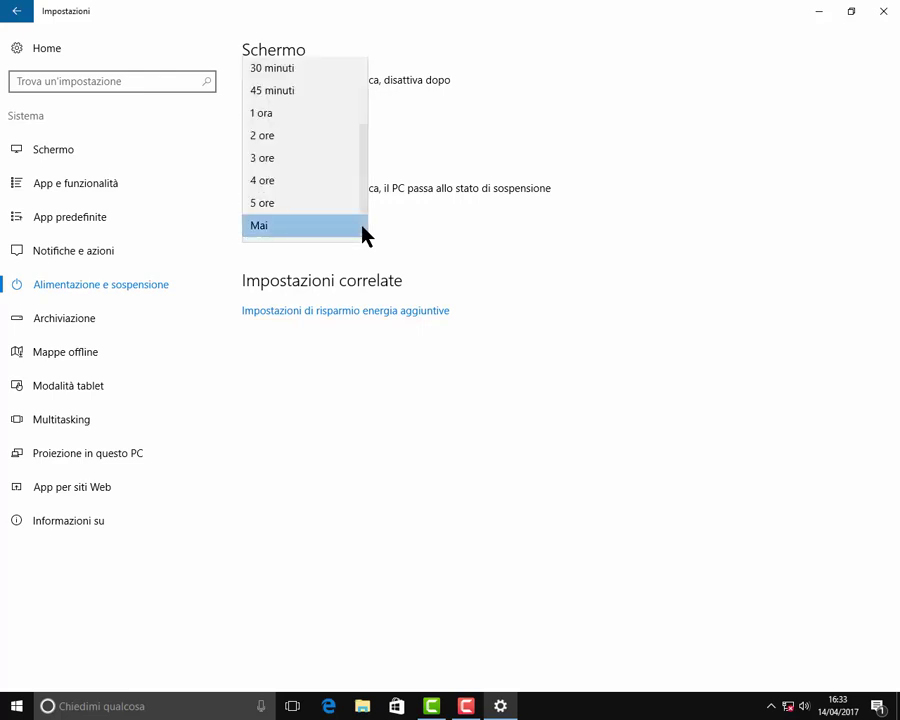
click(432, 250)
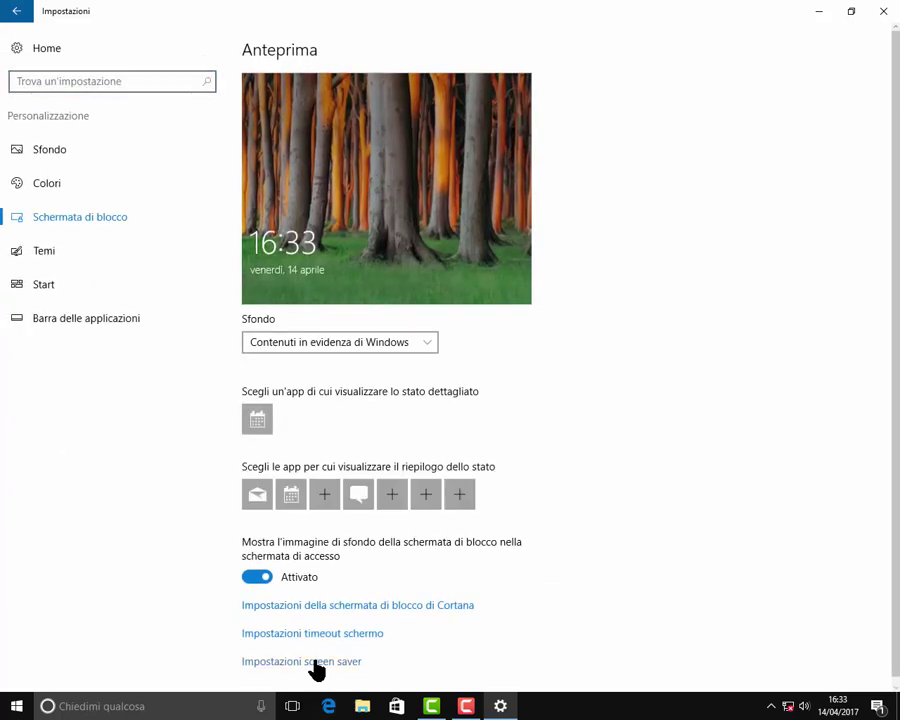
Try the Poligoni tridimensionali and Foto screen savers, then restore (Nessuno) and accept the screen saver settings
click(314, 662)
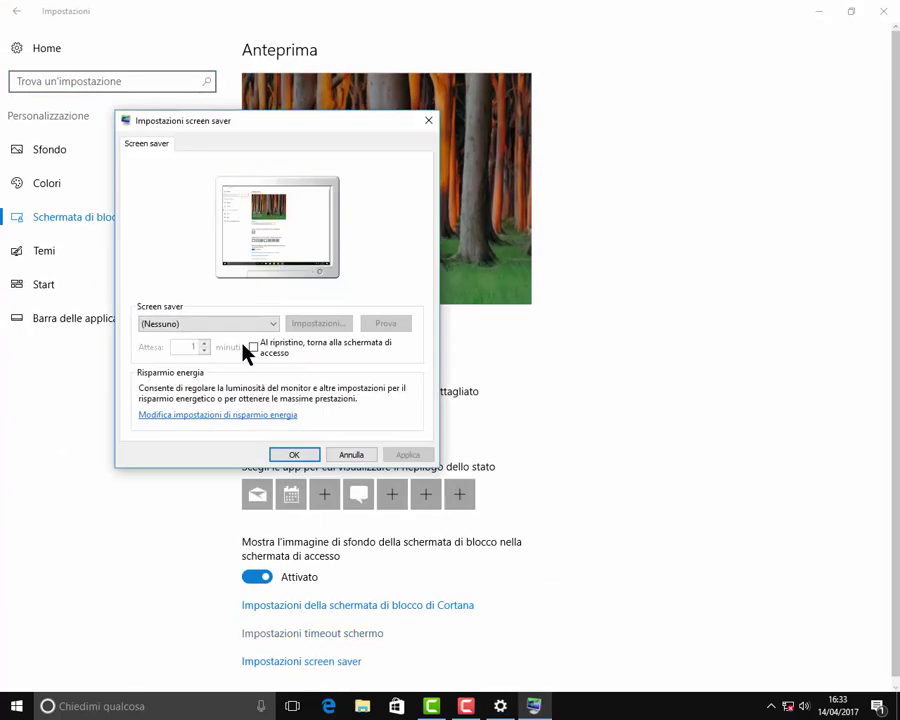
click(240, 343)
click(228, 398)
click(294, 343)
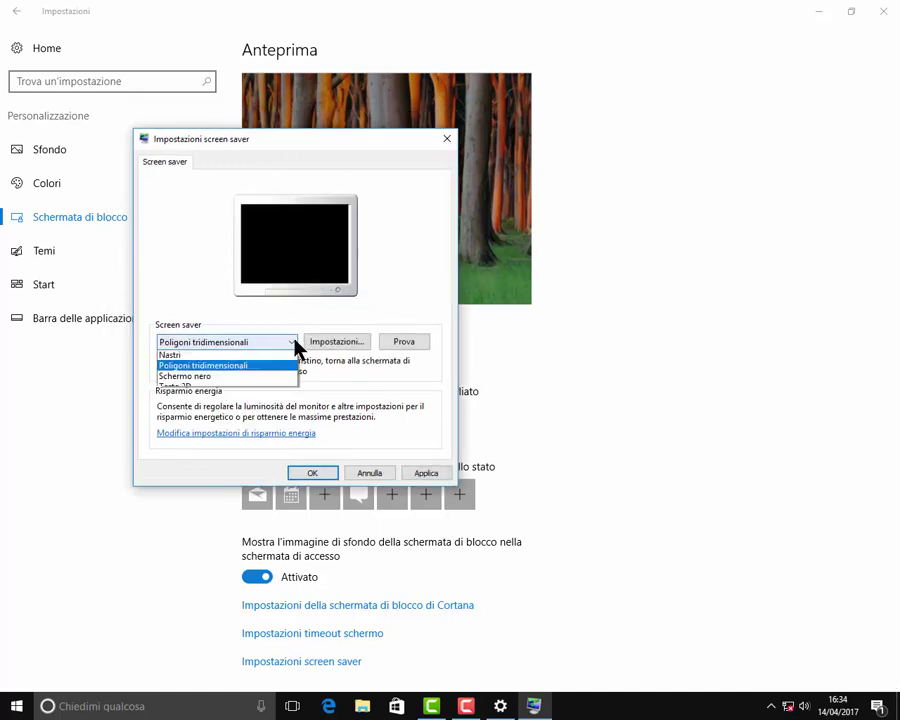
click(206, 377)
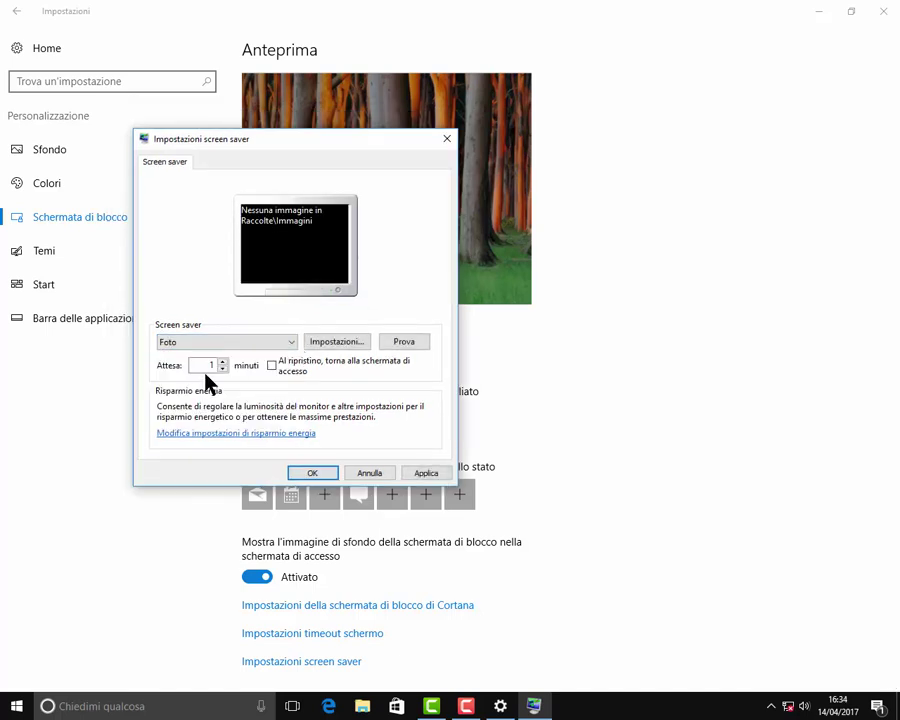
click(223, 368)
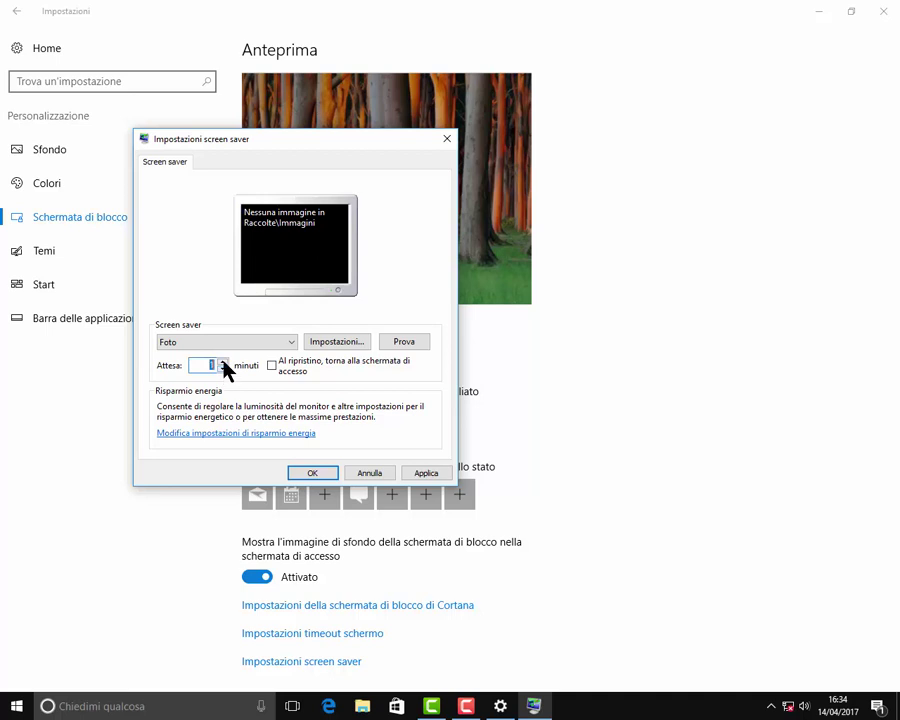
click(294, 343)
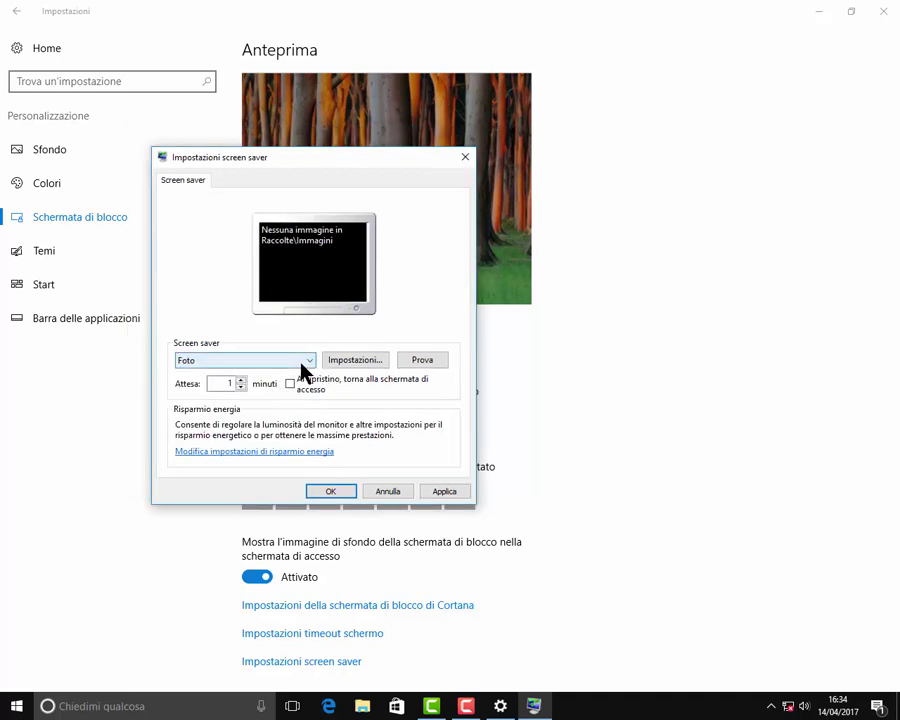
click(299, 362)
click(252, 375)
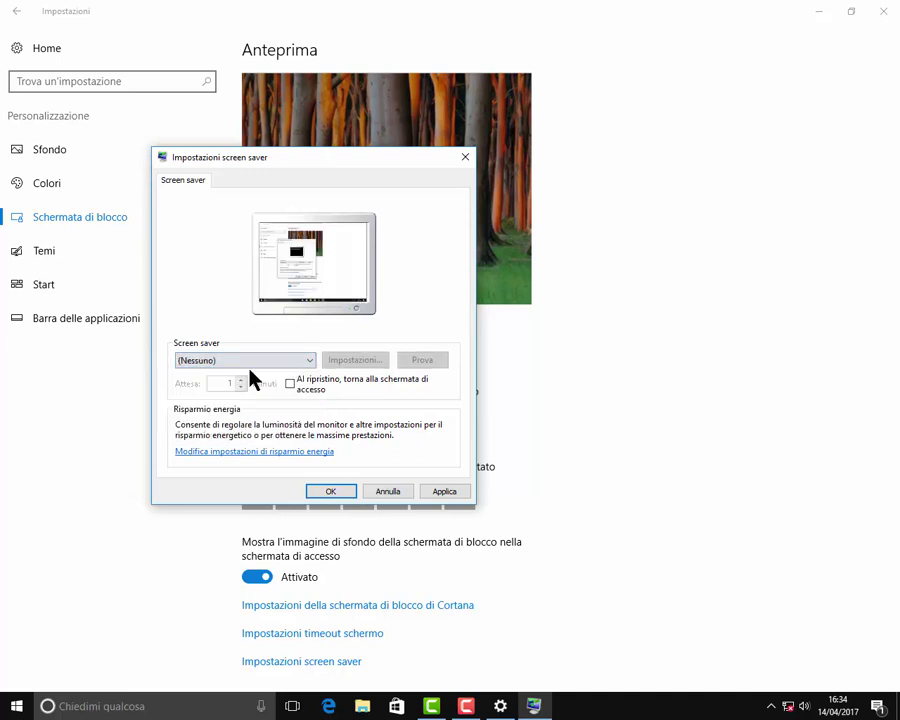
click(333, 494)
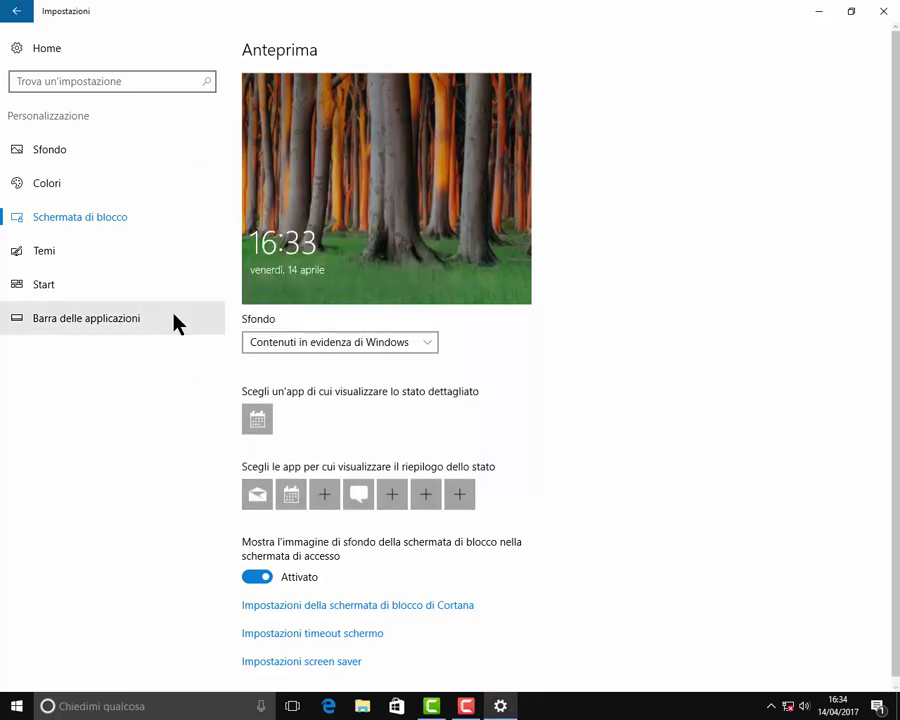
View the theme settings with the available personal, default and high-contrast themes, and close them without choosing one
click(52, 265)
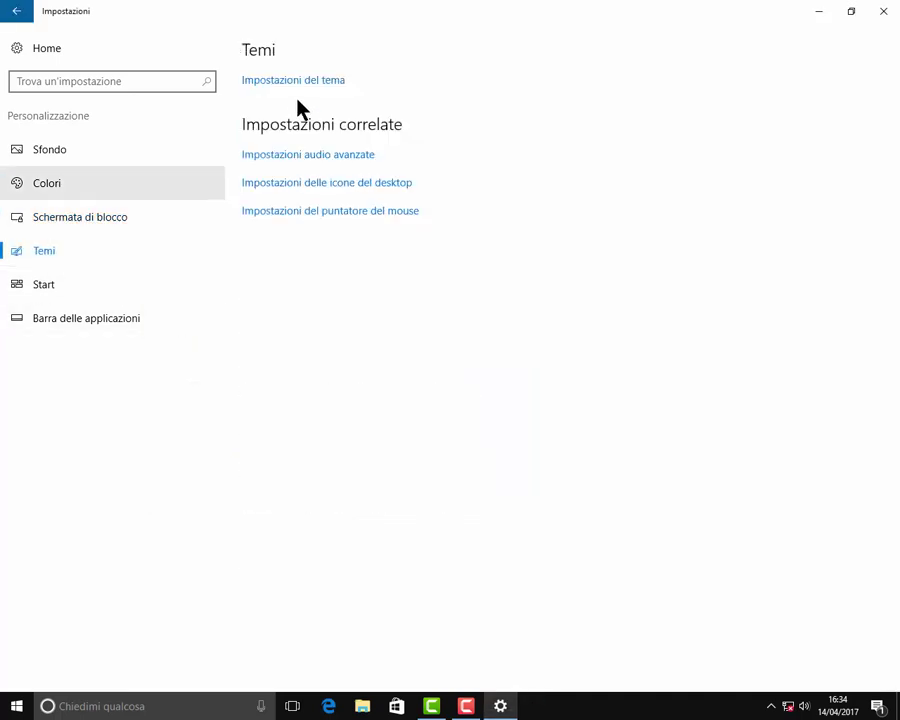
click(305, 88)
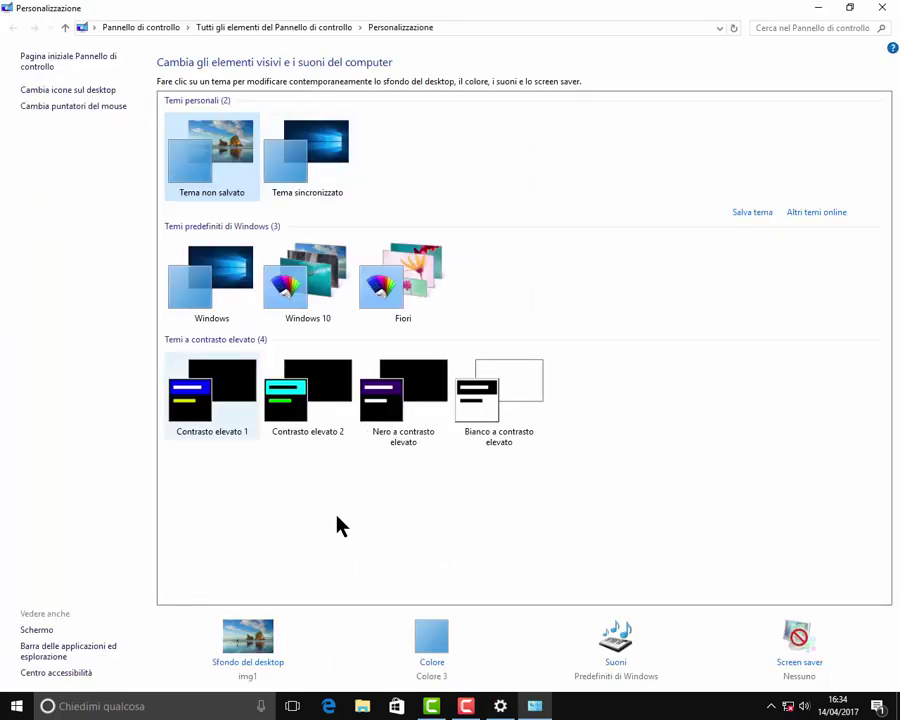
click(882, 7)
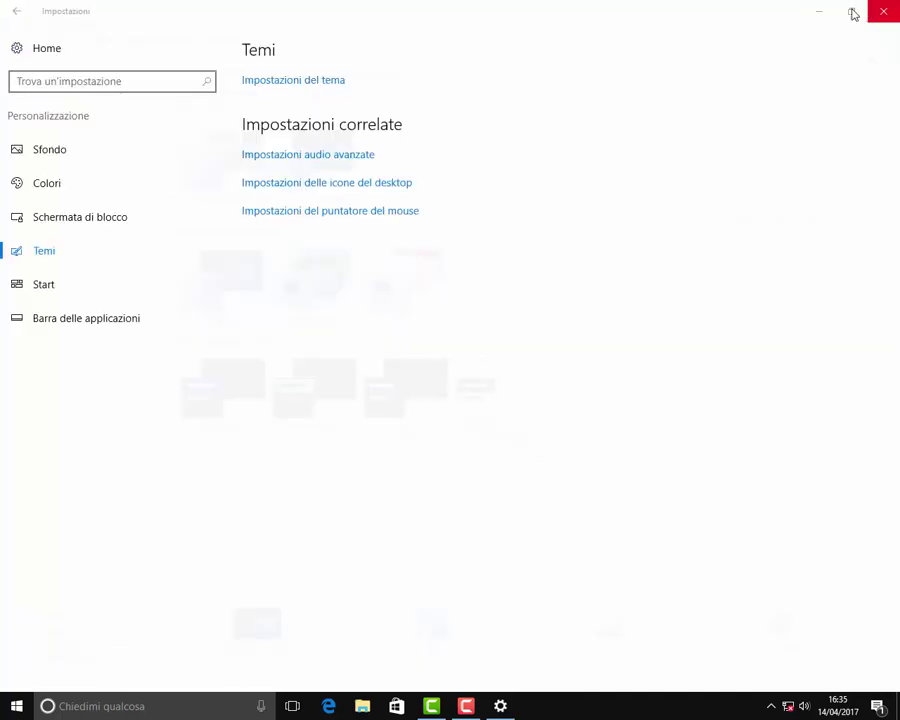
In the Start settings, try Mostra più riquadri, compare the Start menu with it on and off, and leave it off
click(37, 286)
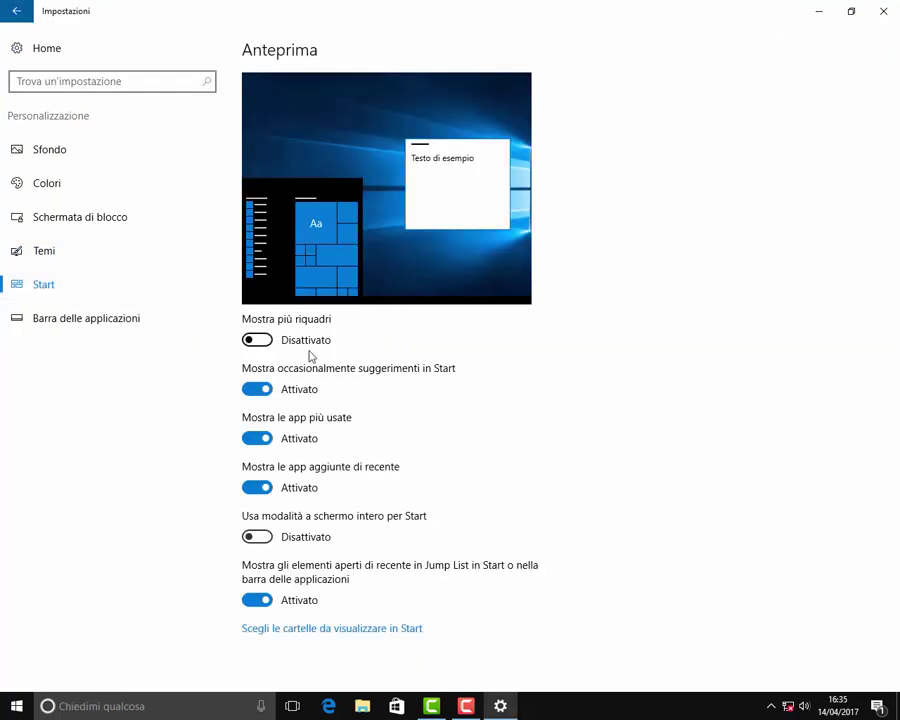
click(260, 341)
click(262, 341)
click(262, 341)
click(16, 706)
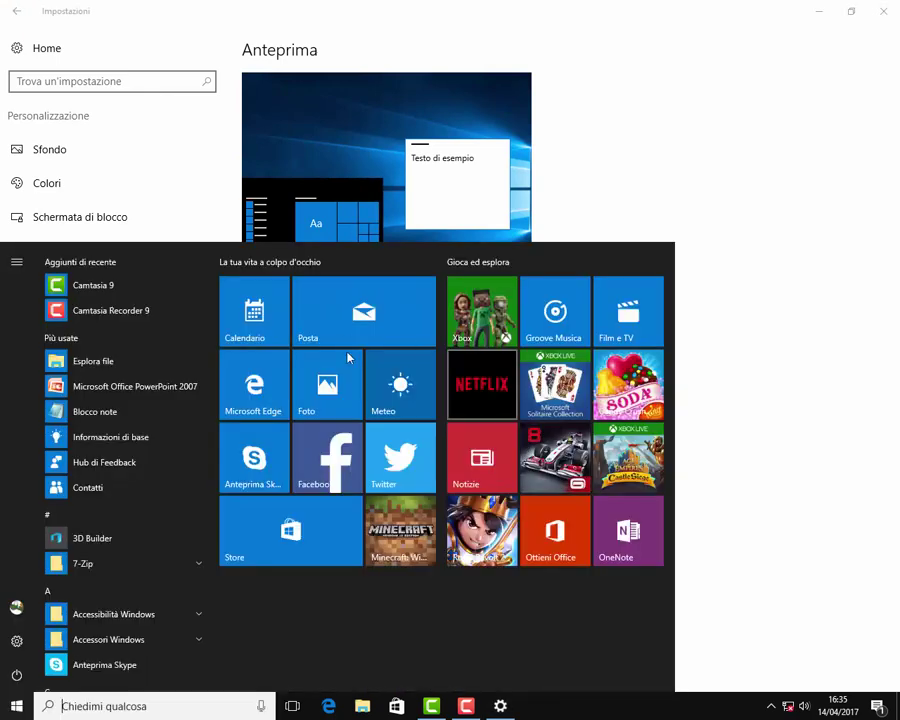
click(650, 195)
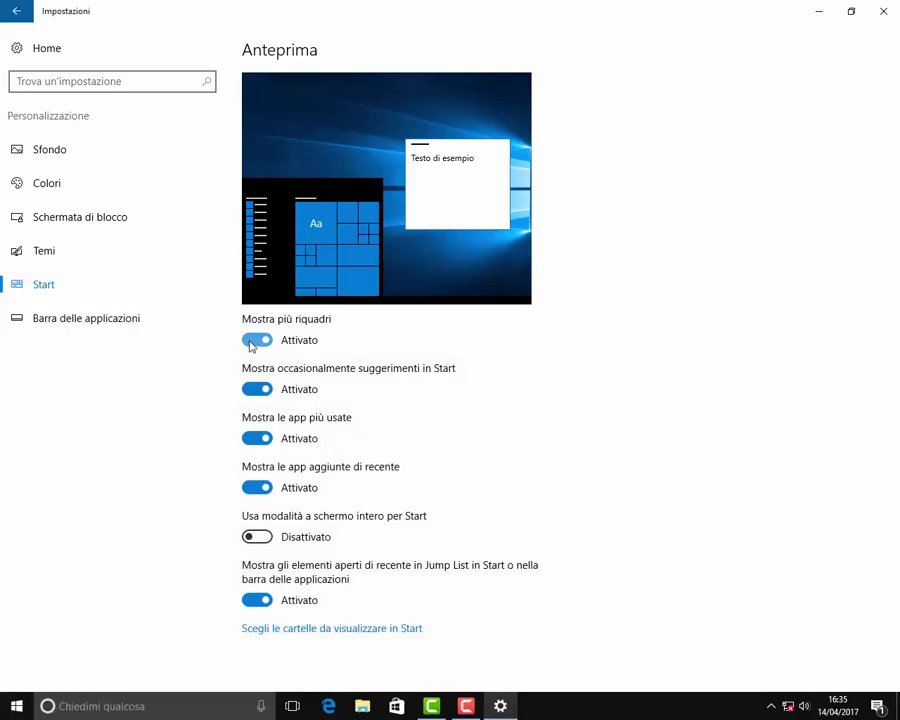
click(256, 341)
click(12, 708)
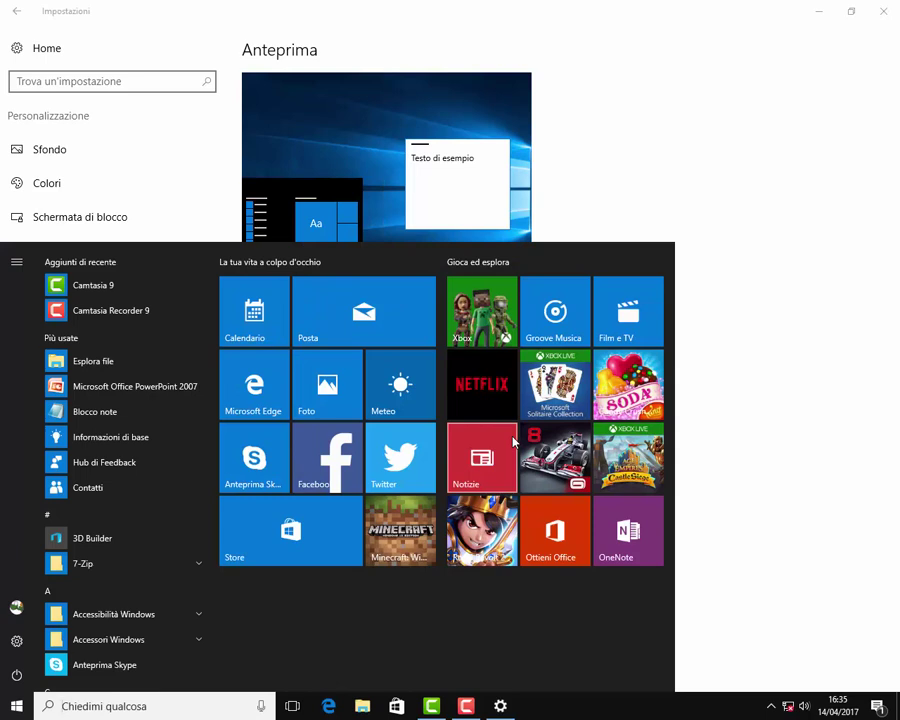
click(640, 194)
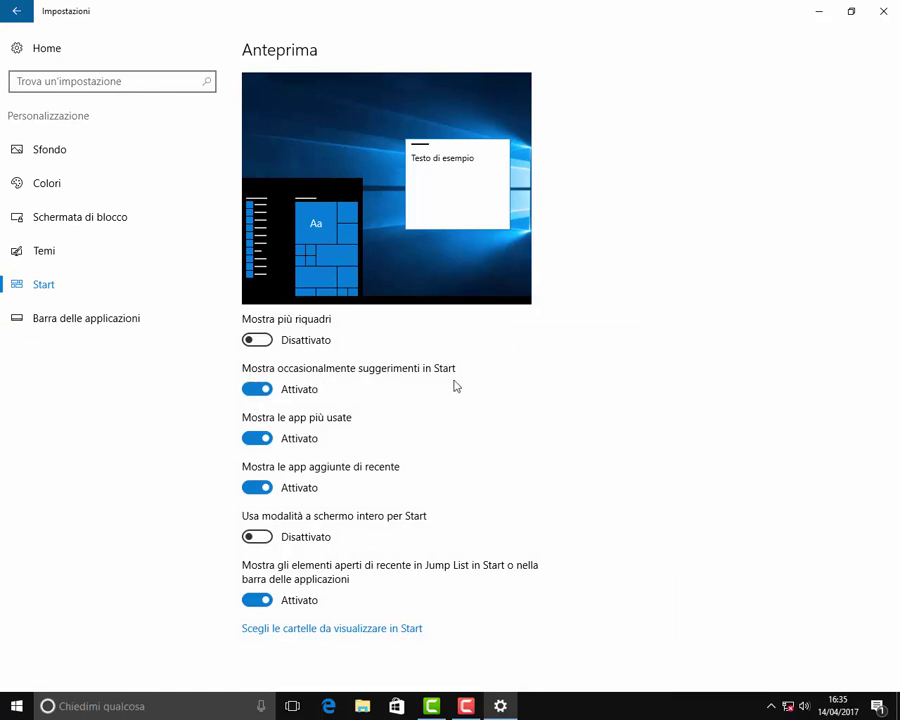
Turn off the Start suggestions, most used apps and recently added apps, checking the Start menu's app list along the way
click(254, 390)
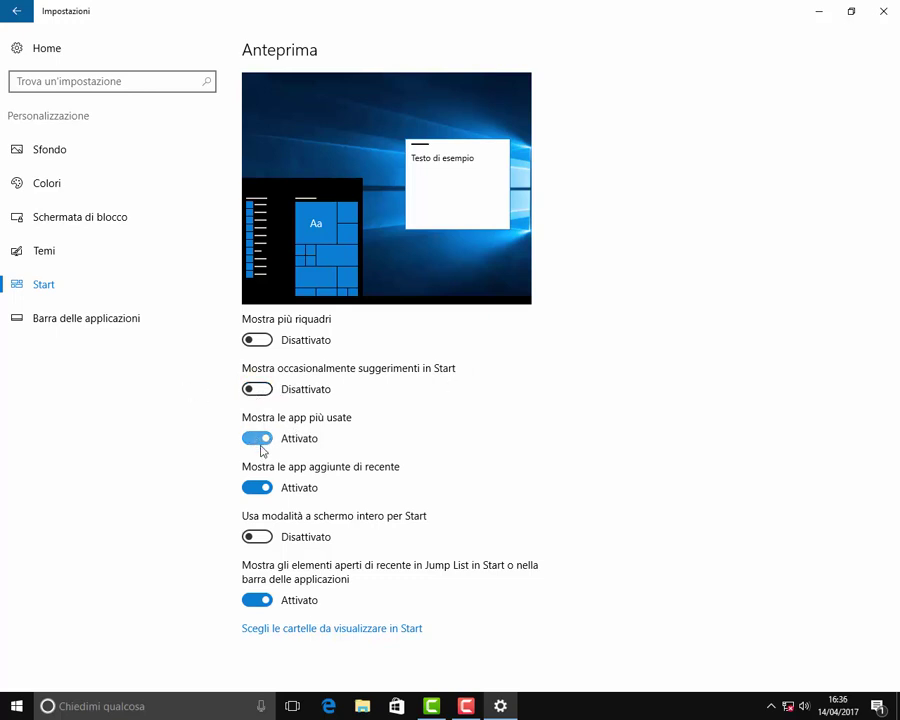
click(3, 711)
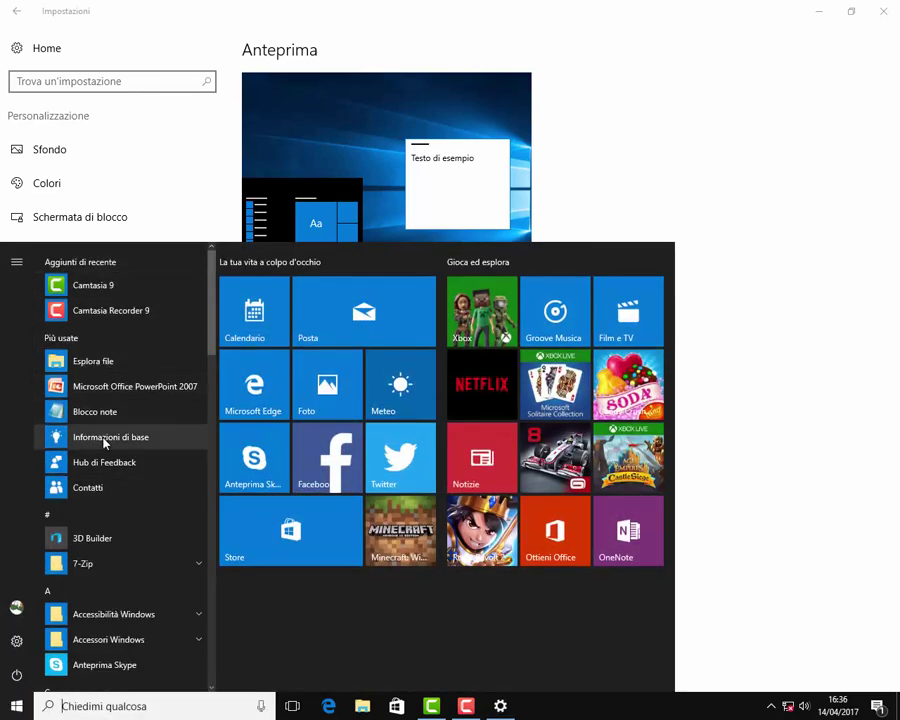
click(591, 206)
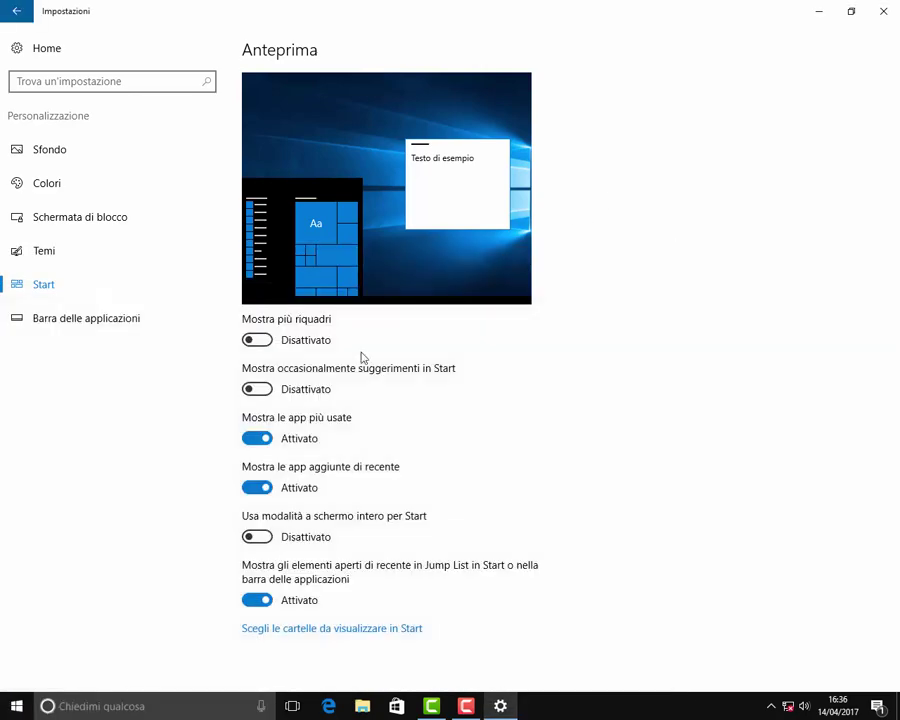
click(249, 444)
click(261, 484)
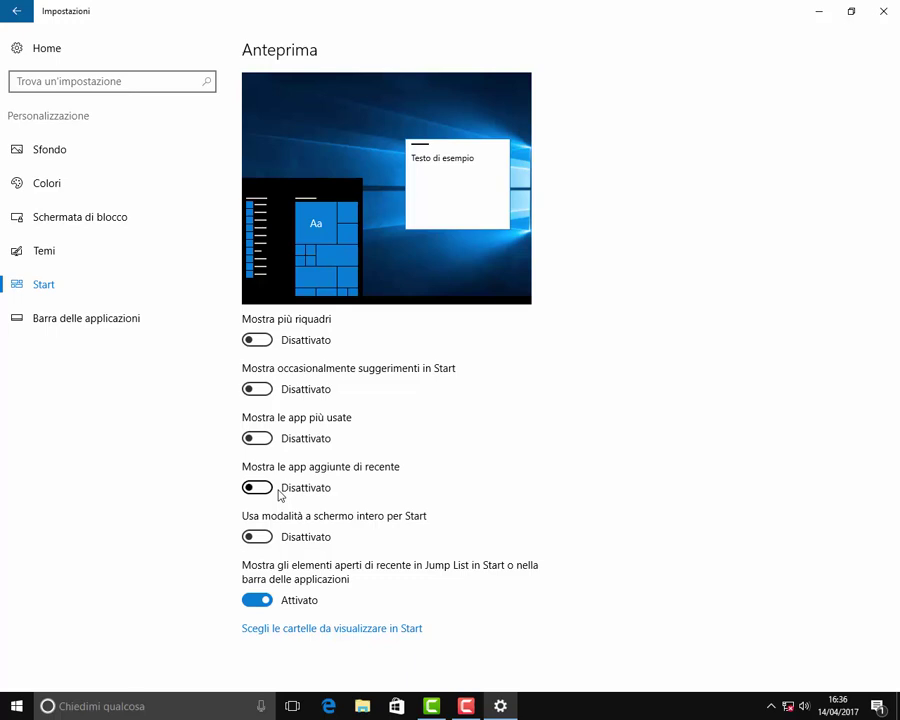
Try full-screen Start and switch it back off, and turn off showing recently opened items in Jump Lists
click(259, 538)
click(15, 706)
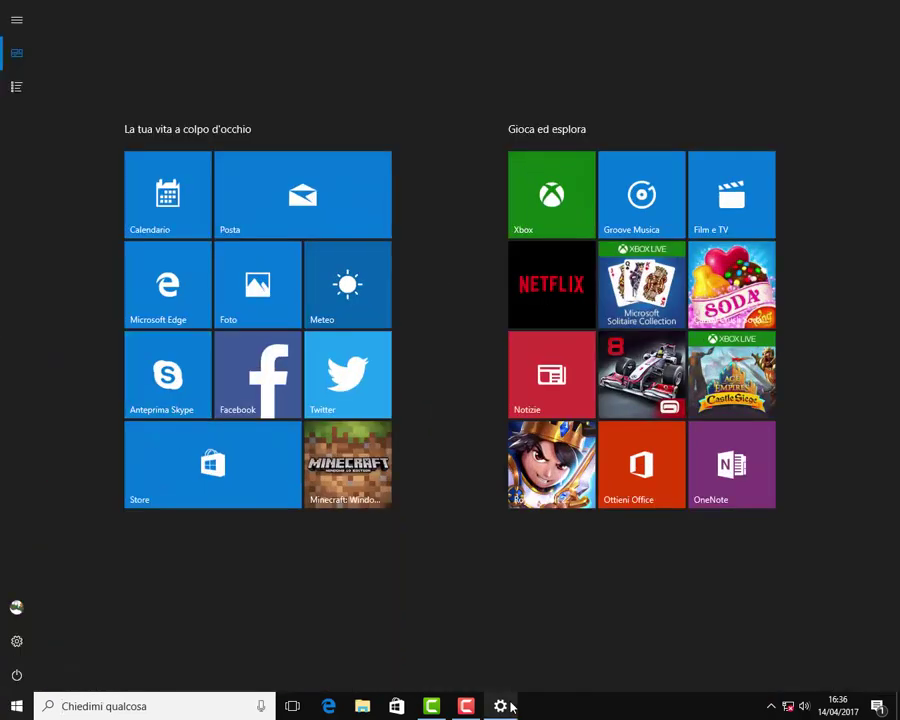
click(504, 705)
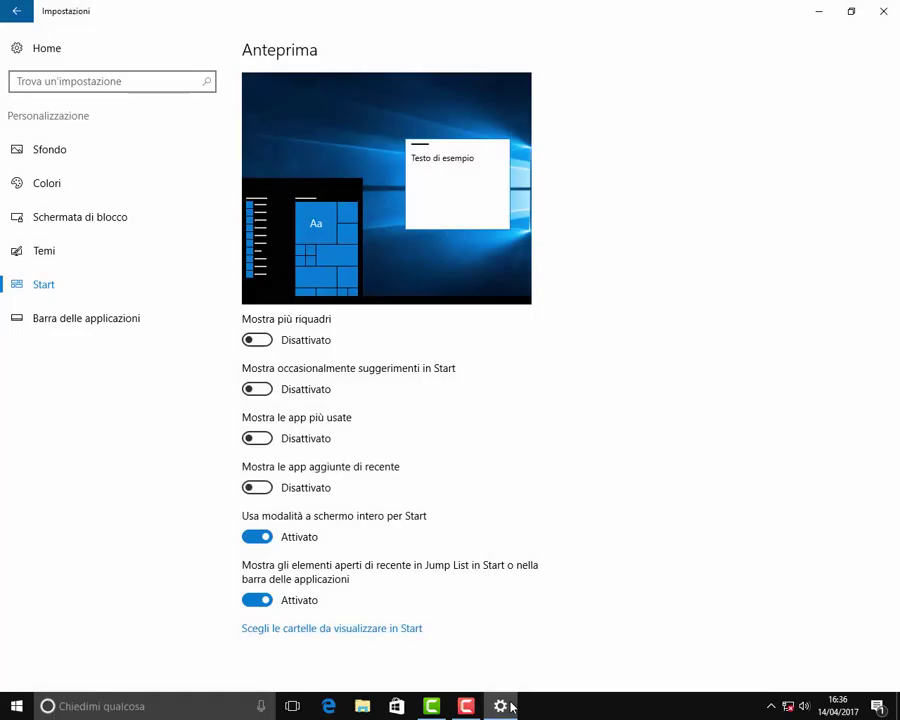
click(262, 541)
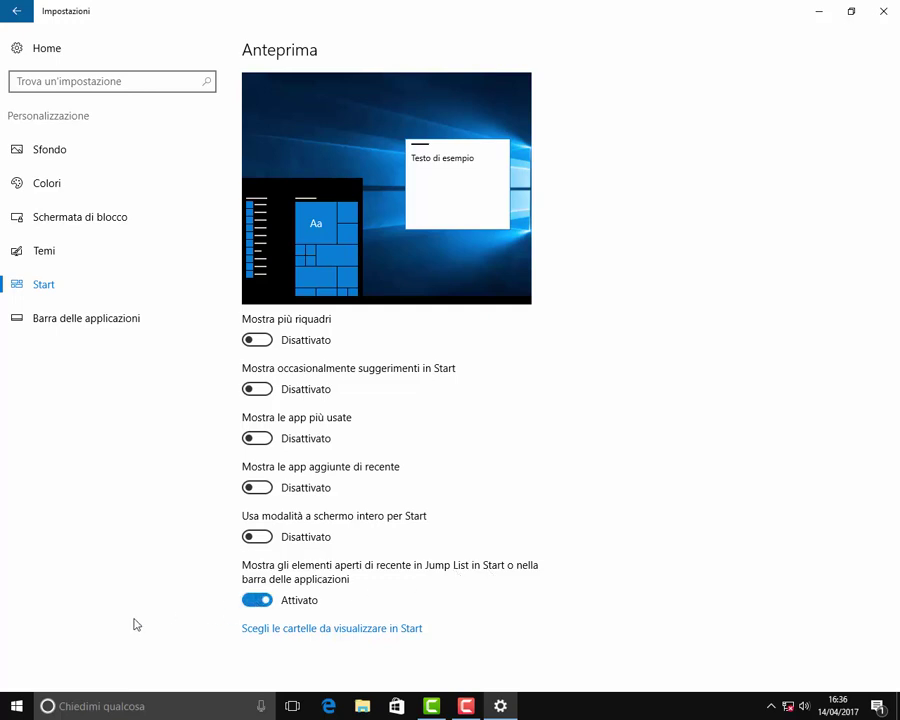
click(258, 602)
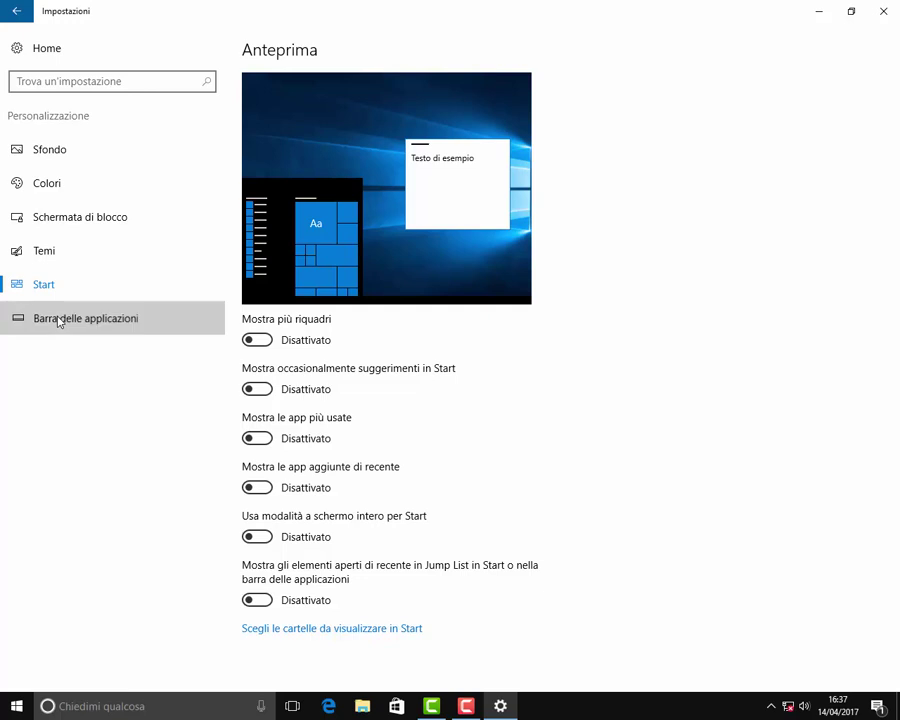
Open the taskbar settings, try resizing the unlocked taskbar, and switch Blocca la barra delle applicazioni on and back off
click(58, 321)
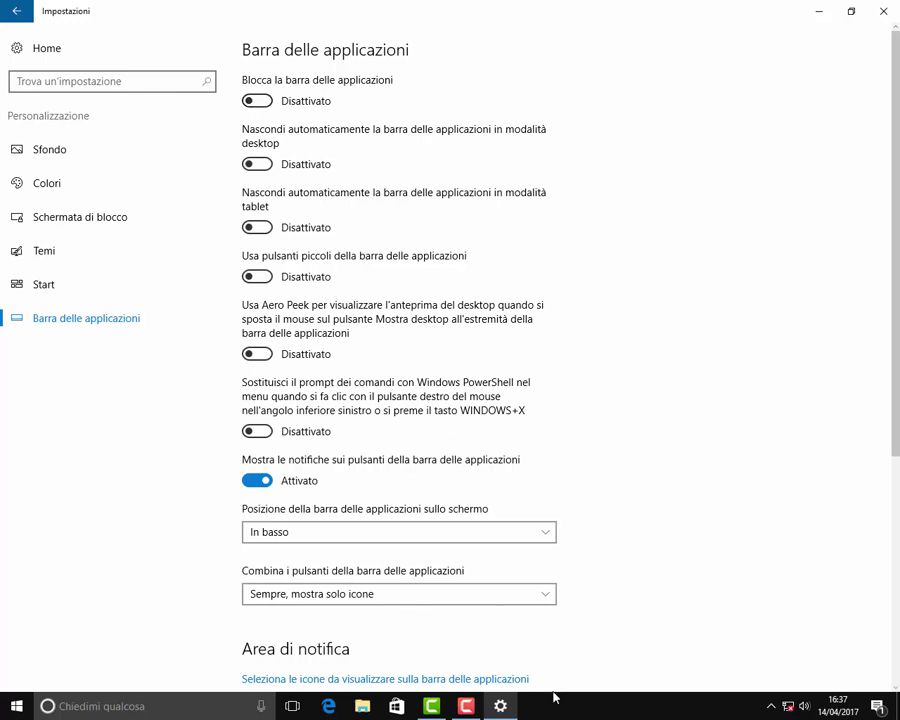
mouse_move(554, 693)
mouse_down()
mouse_move(554, 651)
mouse_move(552, 684)
mouse_up()
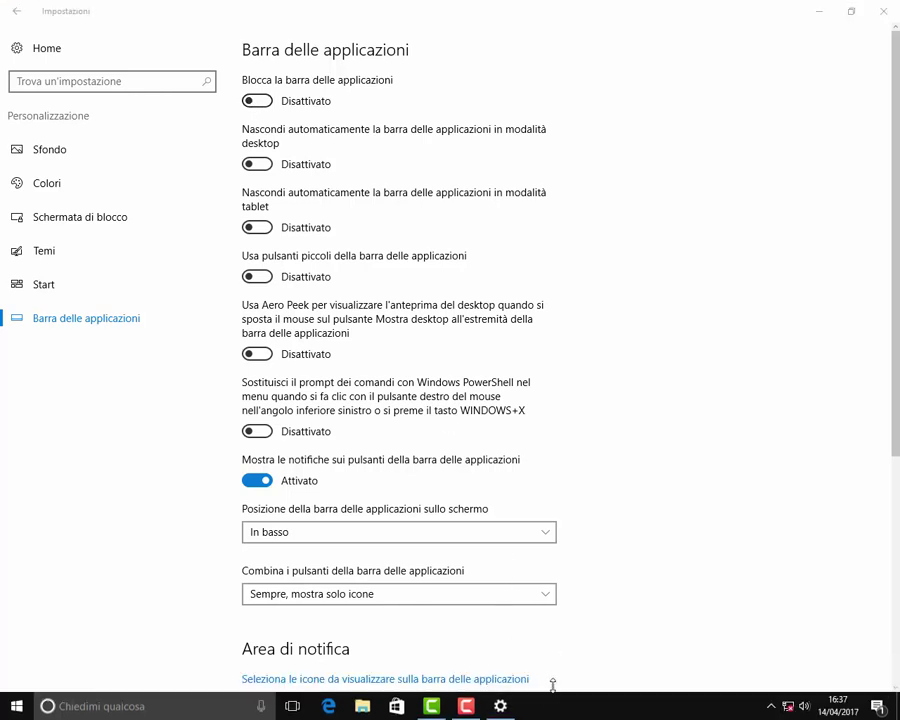
click(258, 104)
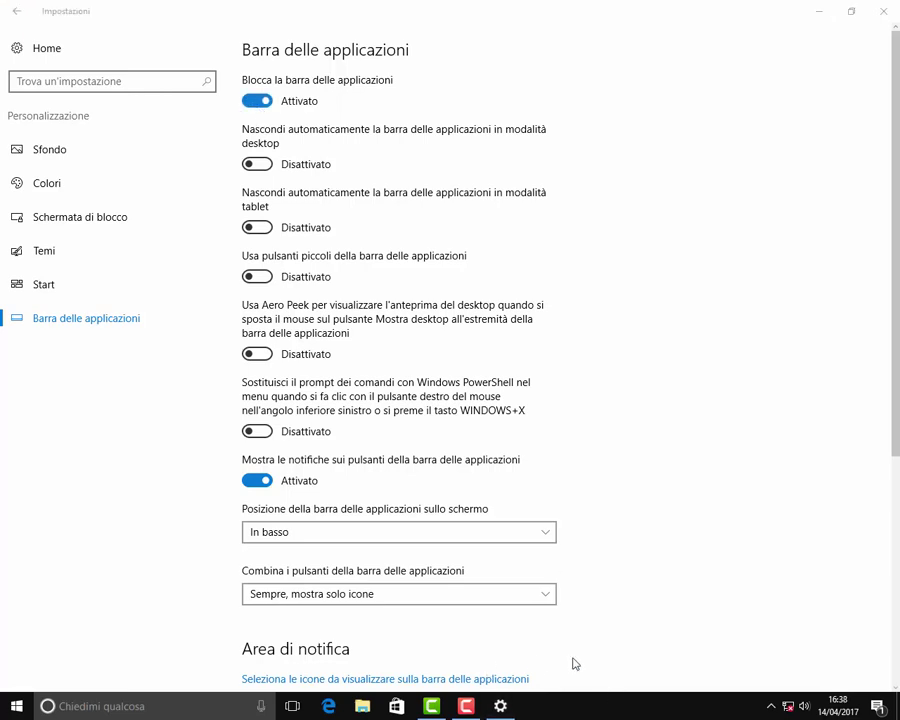
click(260, 100)
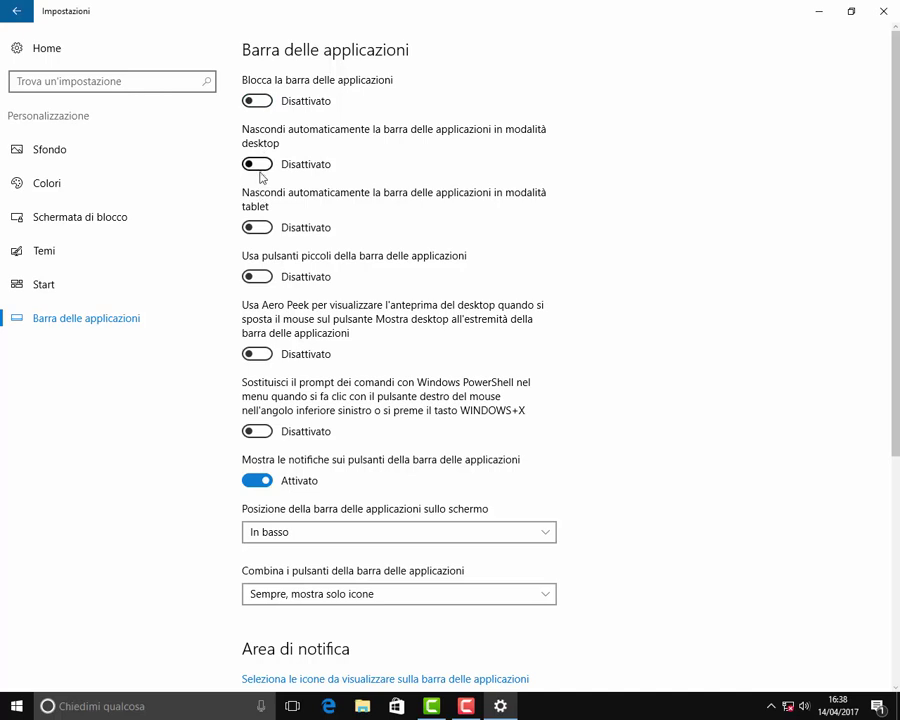
Try automatically hiding the taskbar in desktop mode and in tablet mode, switching each option back off
click(259, 164)
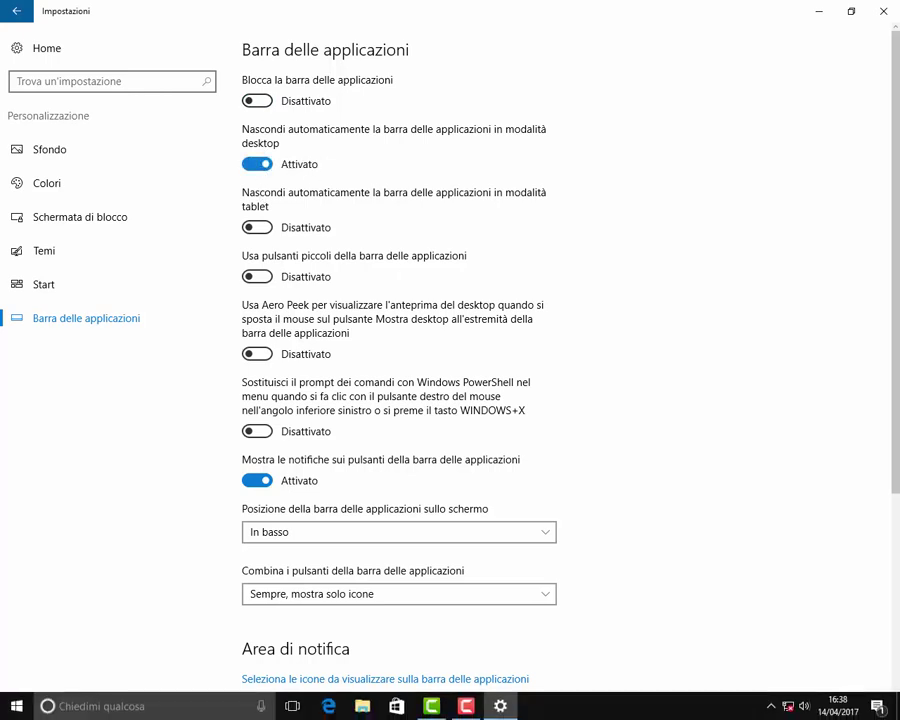
click(257, 165)
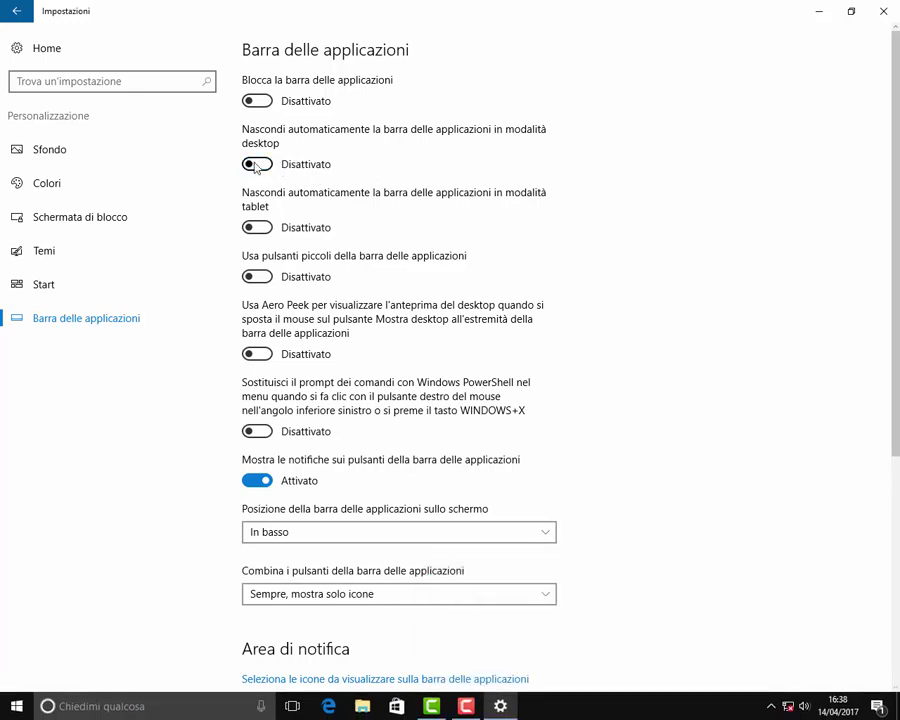
click(262, 229)
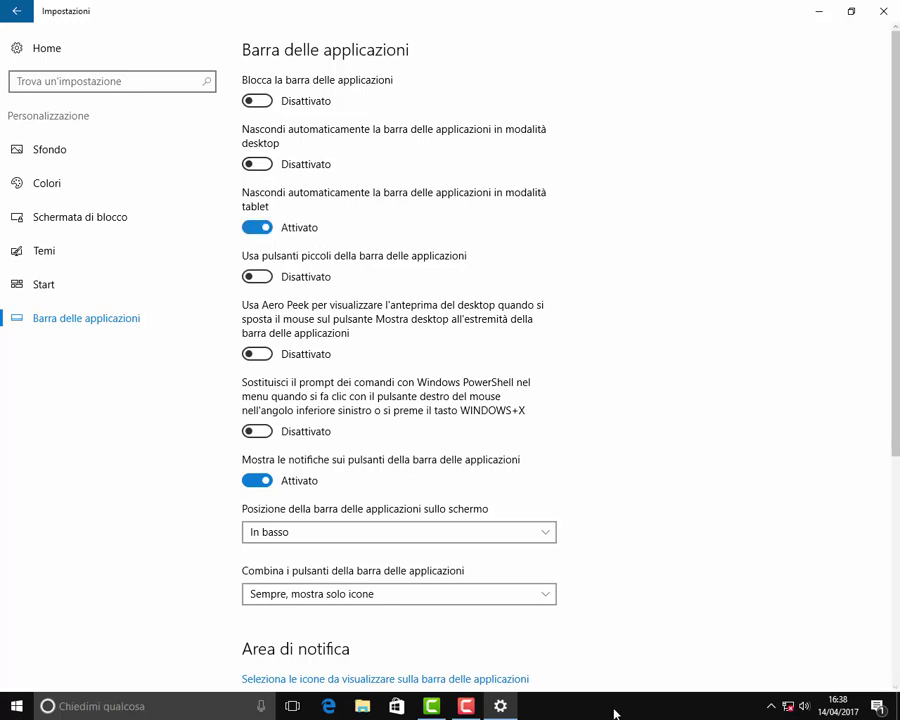
click(260, 232)
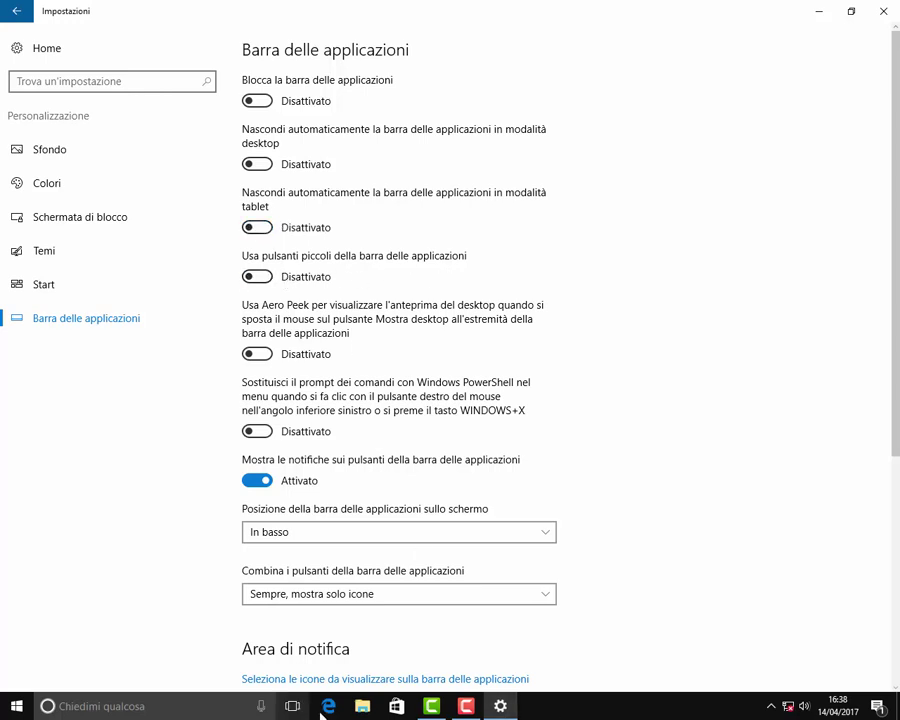
Try the small taskbar buttons and switch them back off, and turn on Aero Peek to preview the desktop
click(261, 282)
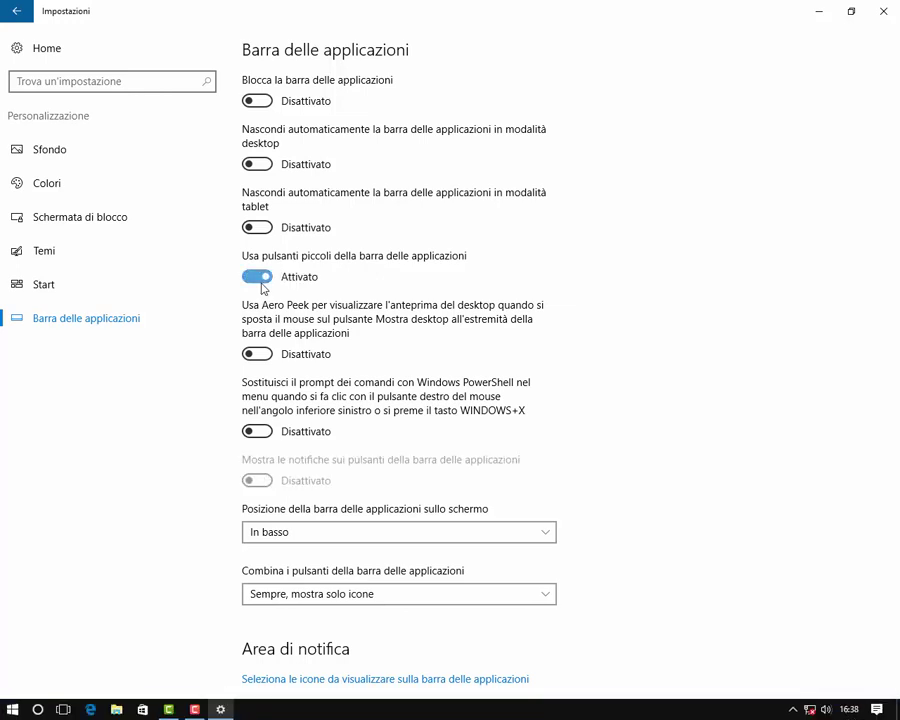
click(261, 281)
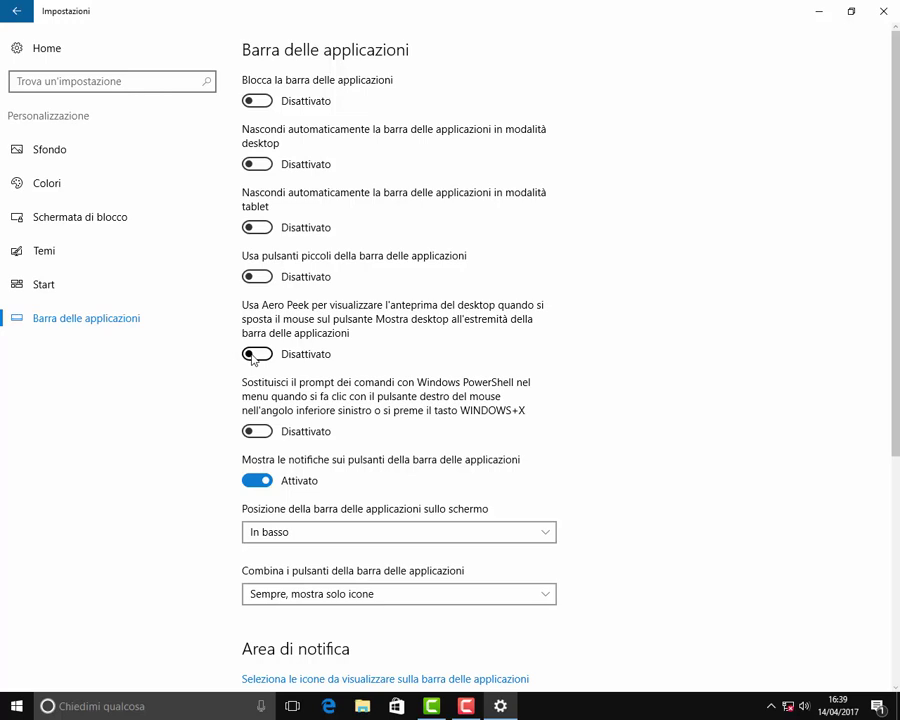
click(254, 356)
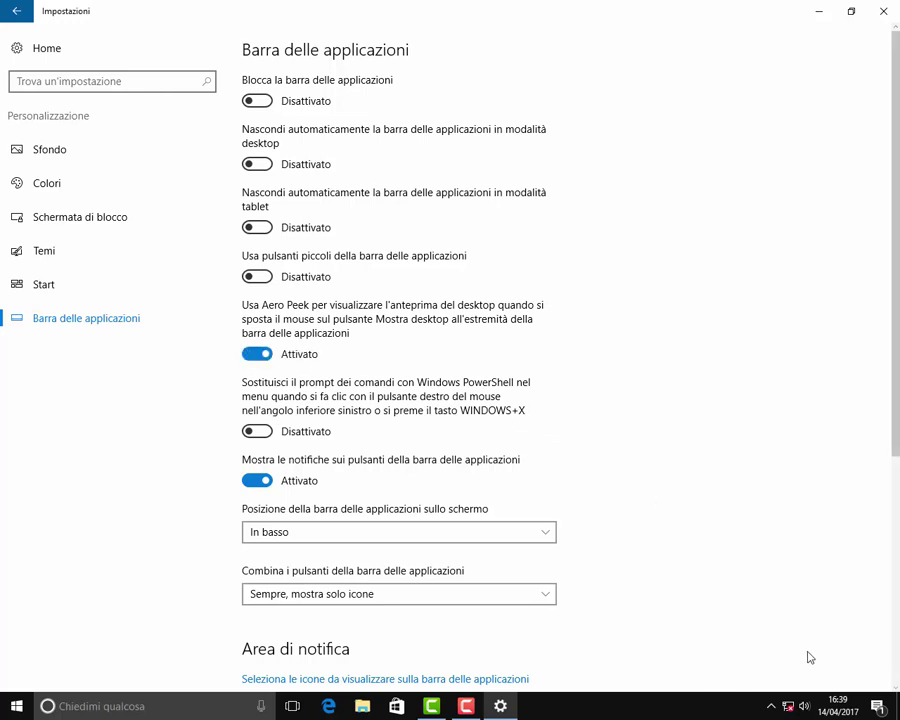
mouse_move(897, 706)
Compare the Start context menu with and without Windows PowerShell replacing the command prompt, leaving the replacement off
right_click(18, 706)
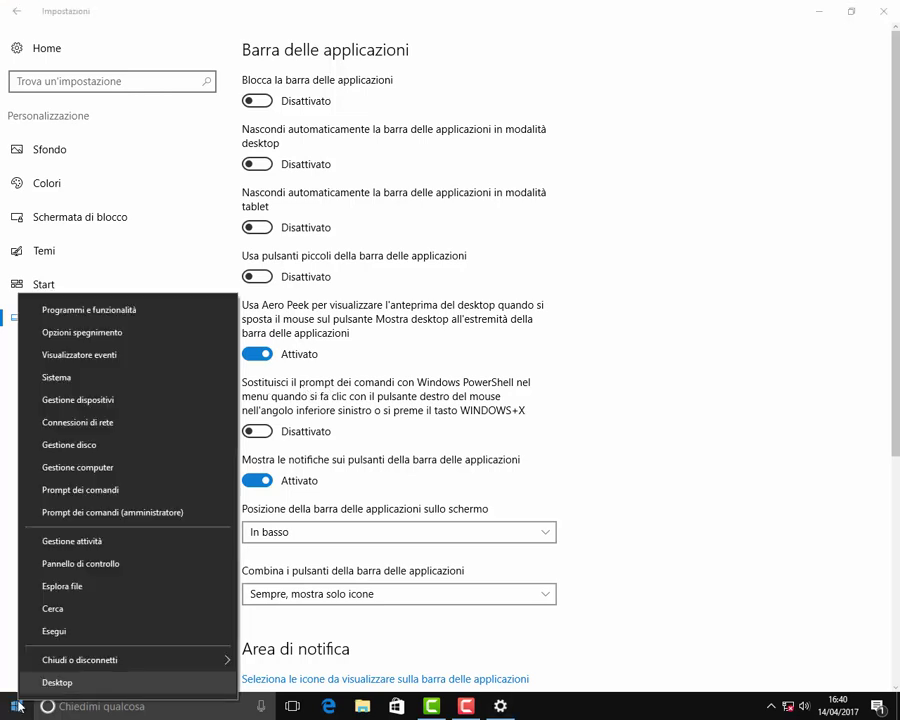
click(260, 436)
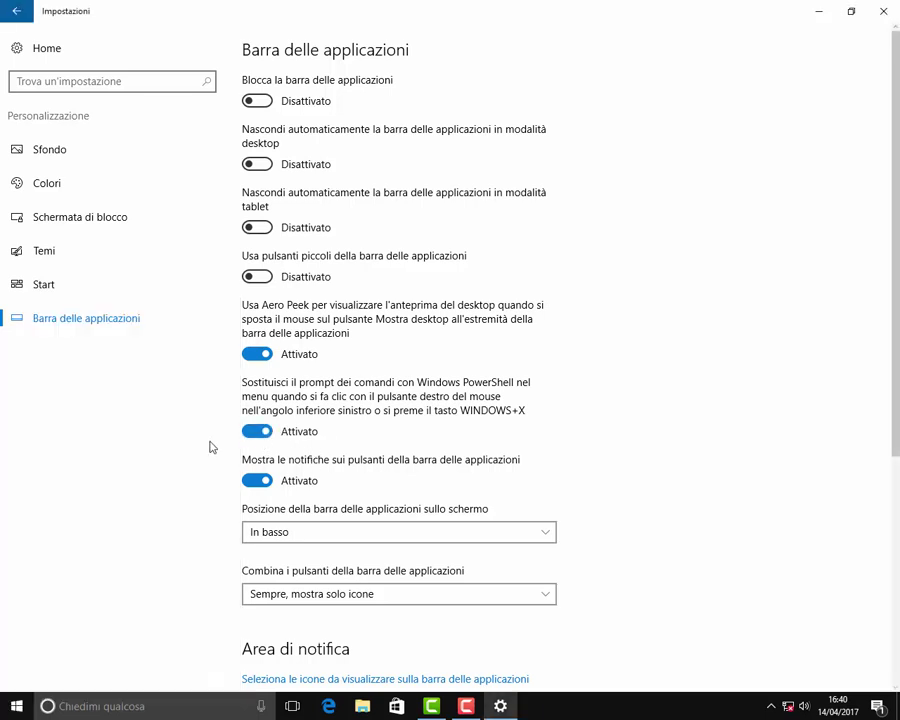
right_click(18, 708)
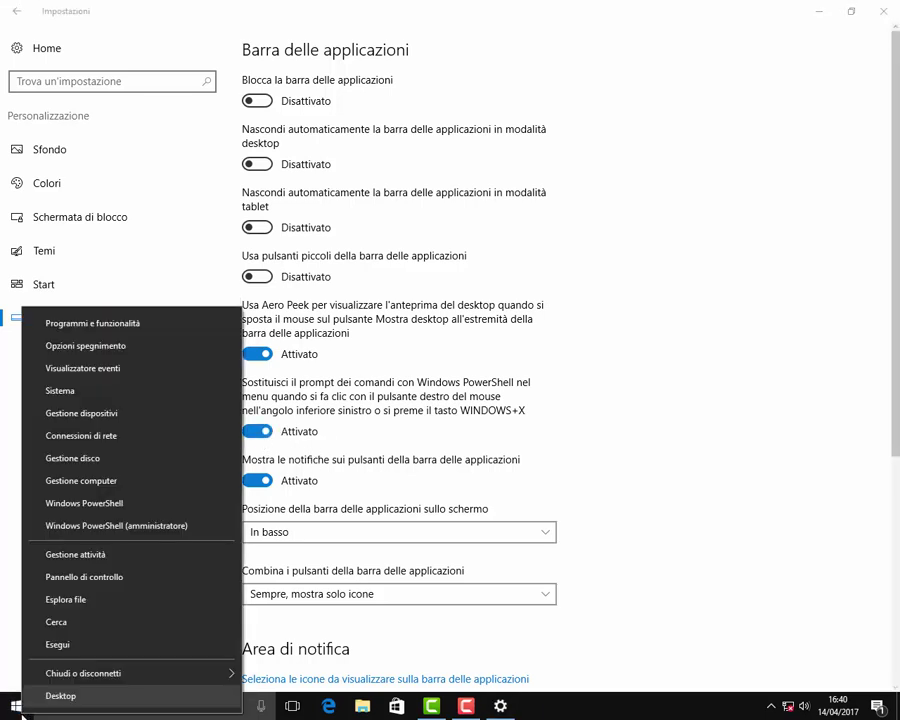
click(262, 438)
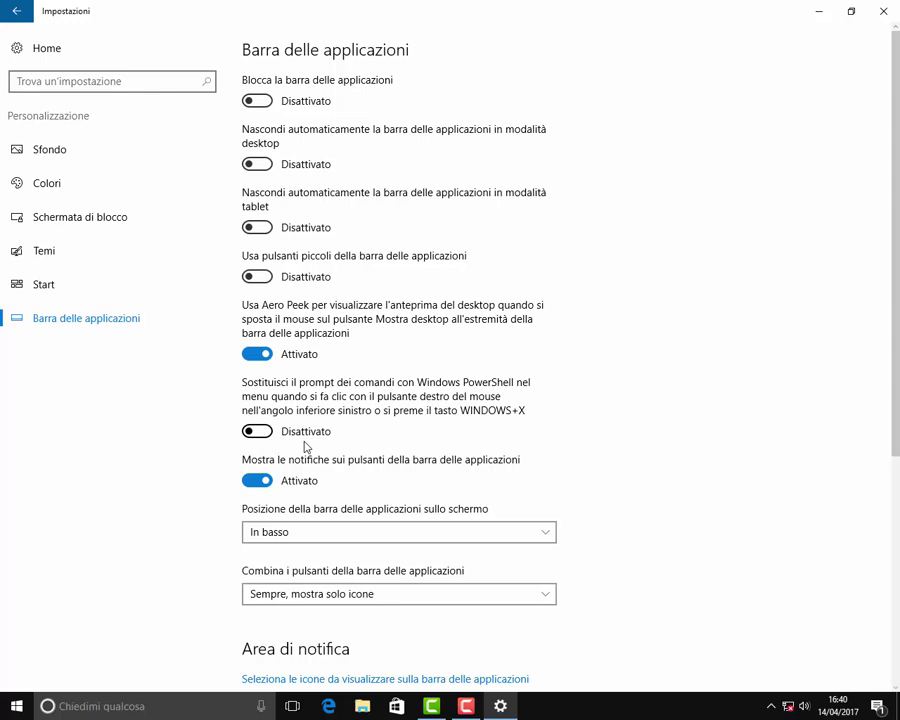
Switch the taskbar button notifications off and back on, and set the taskbar's screen position to A destra
click(262, 482)
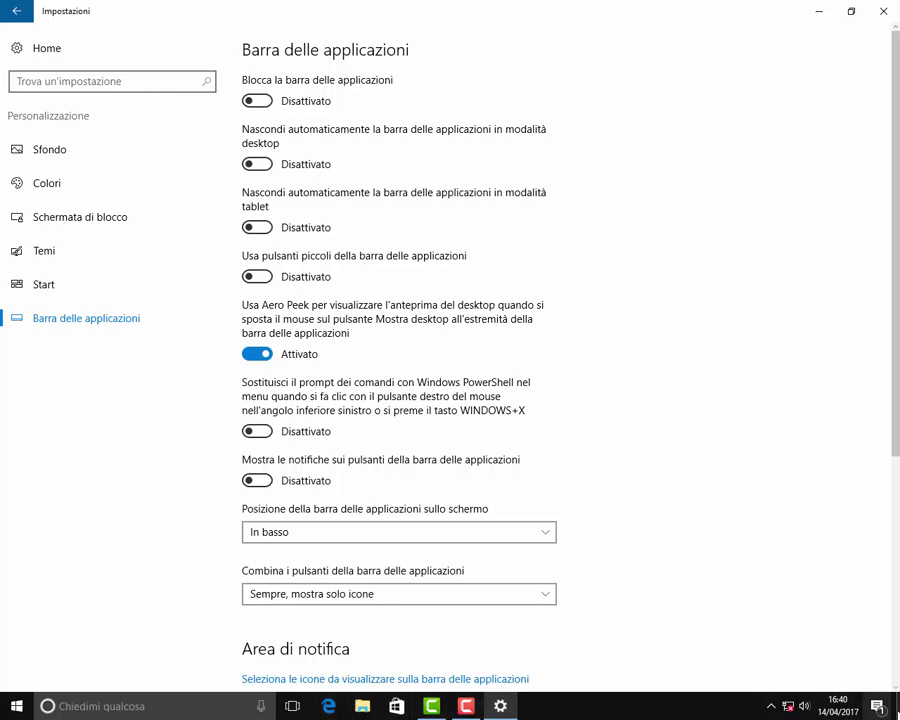
click(260, 481)
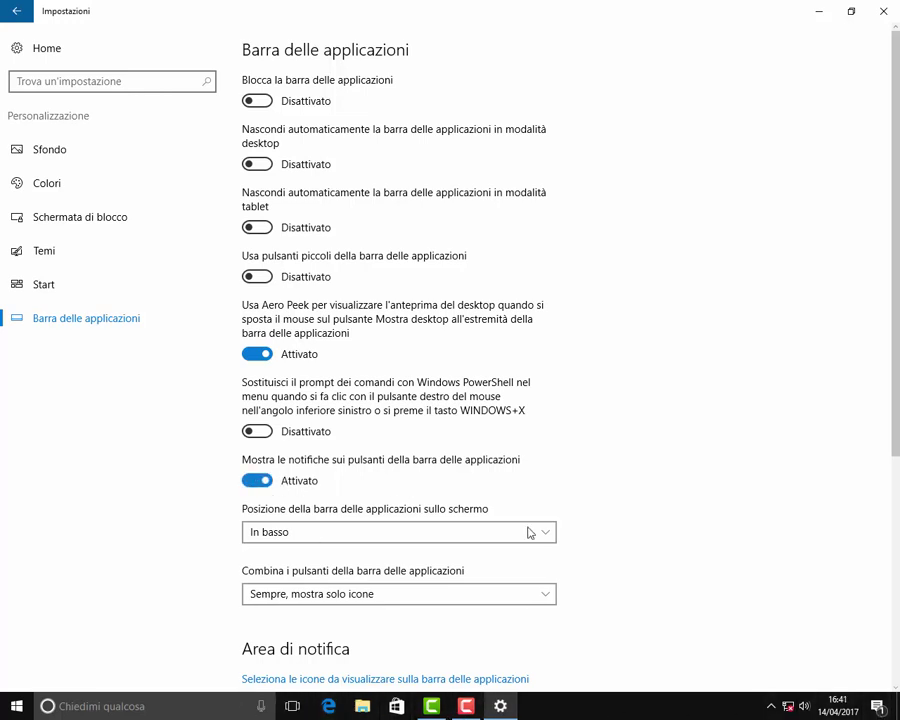
click(541, 541)
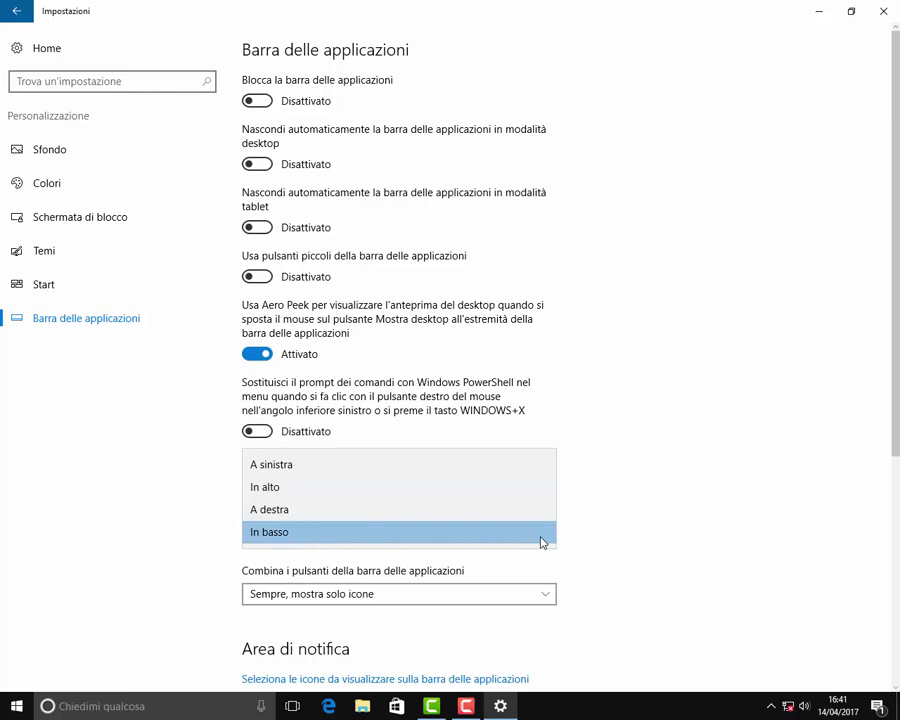
click(287, 511)
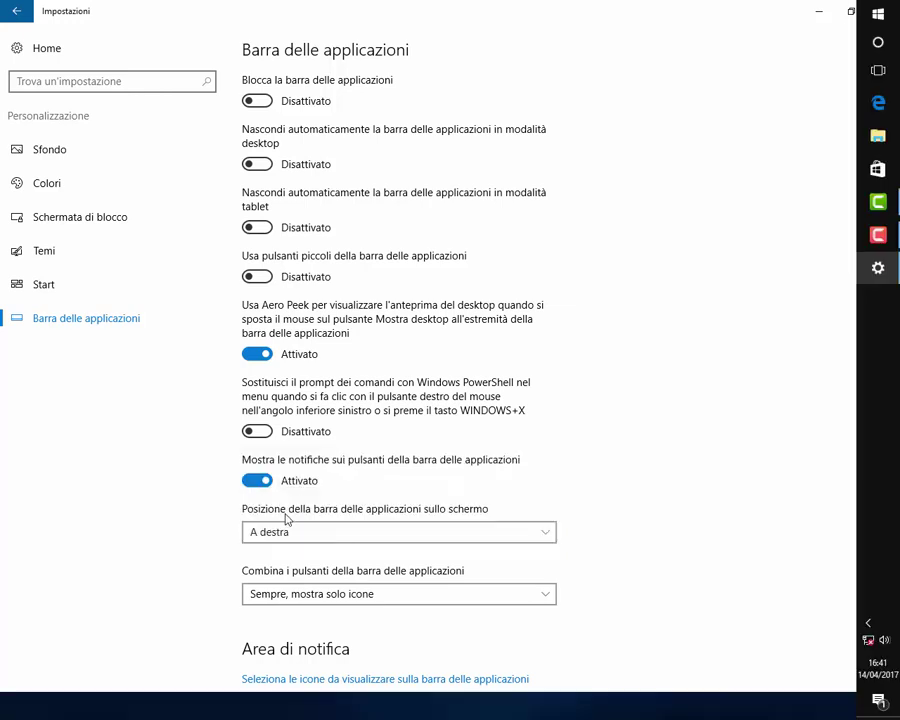
Try the taskbar screen positions In alto and A sinistra, then set the position to In basso
click(544, 532)
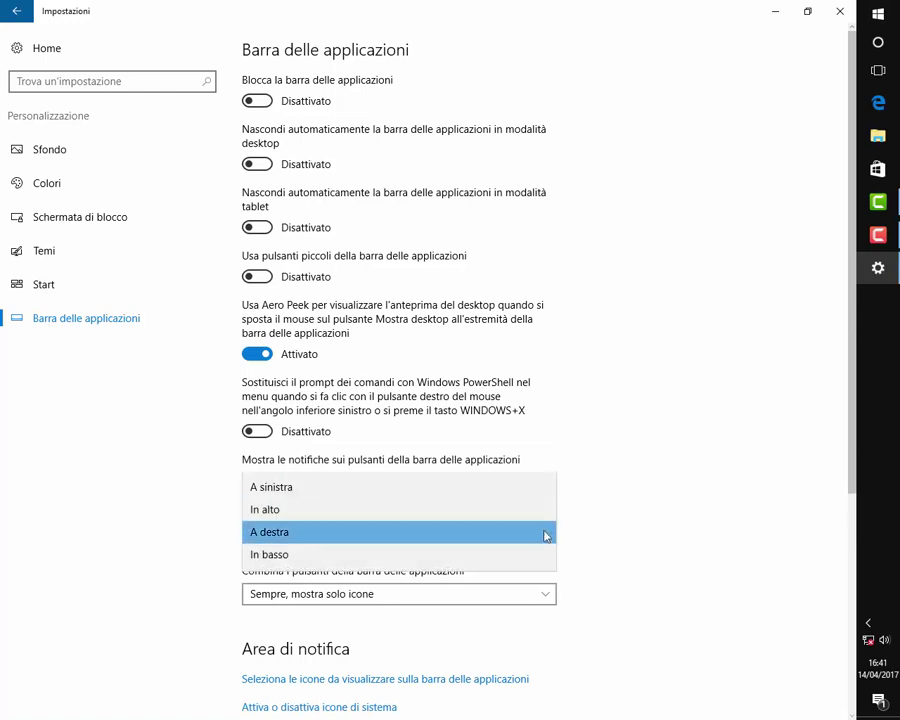
click(295, 510)
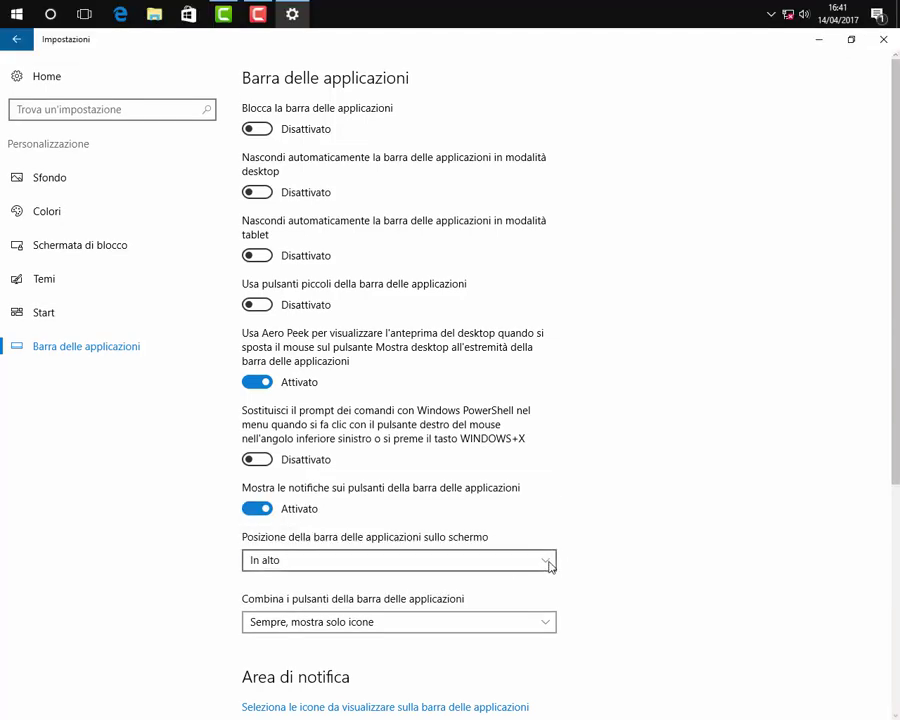
click(548, 562)
click(350, 538)
click(580, 536)
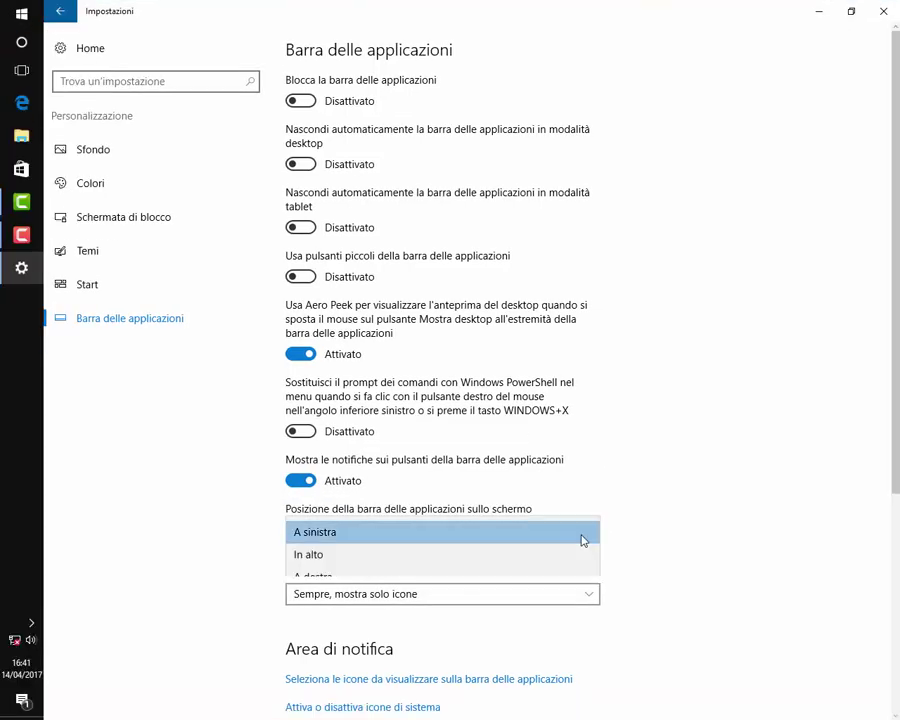
click(321, 600)
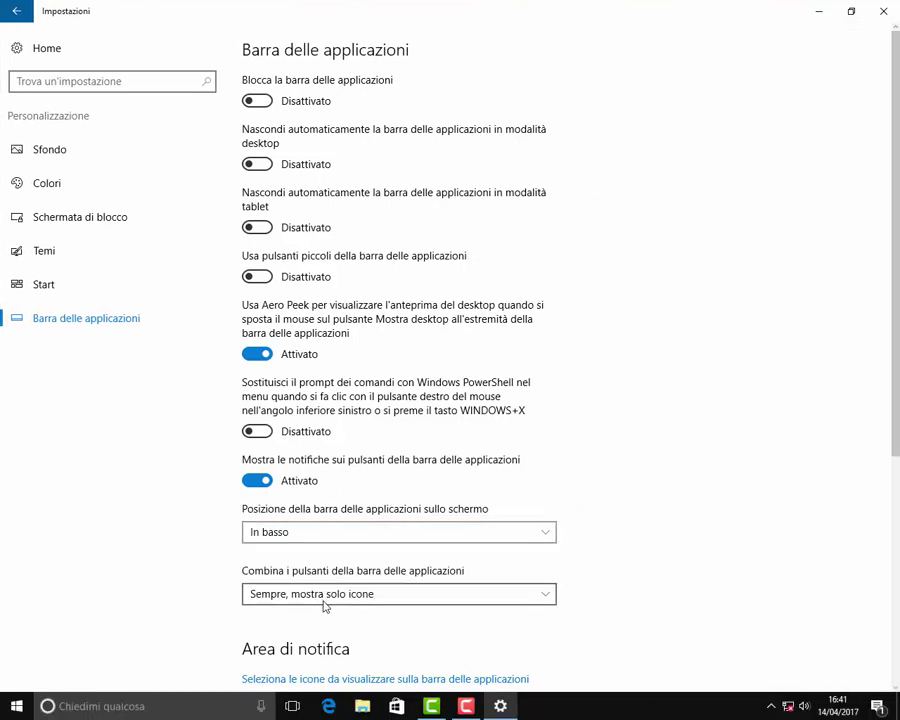
Try combining the taskbar buttons with Se necessario and Mai, then restore Sempre, mostra solo icone
click(548, 596)
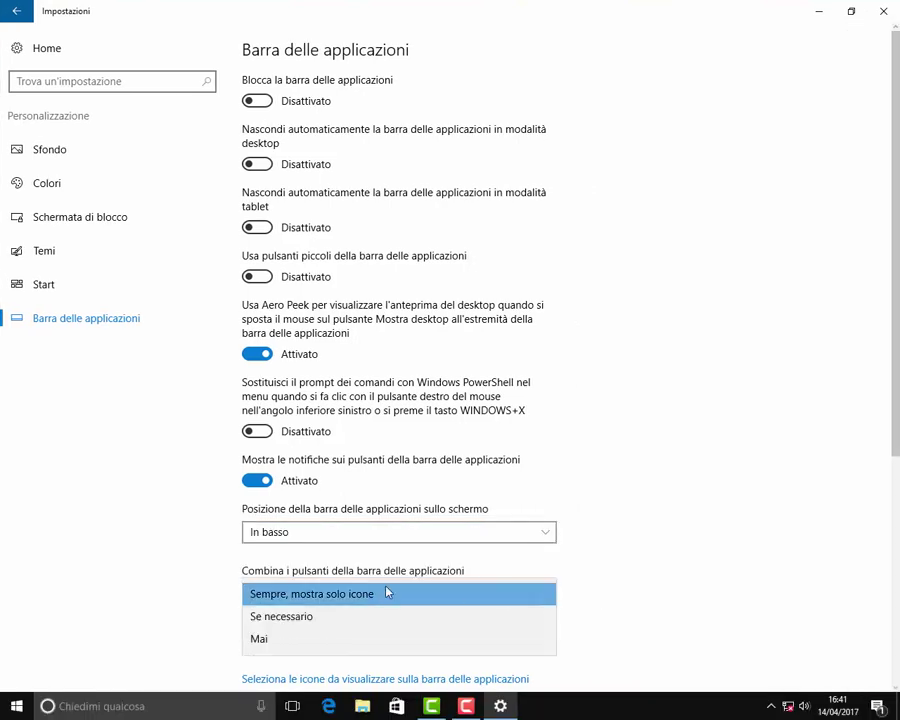
click(307, 617)
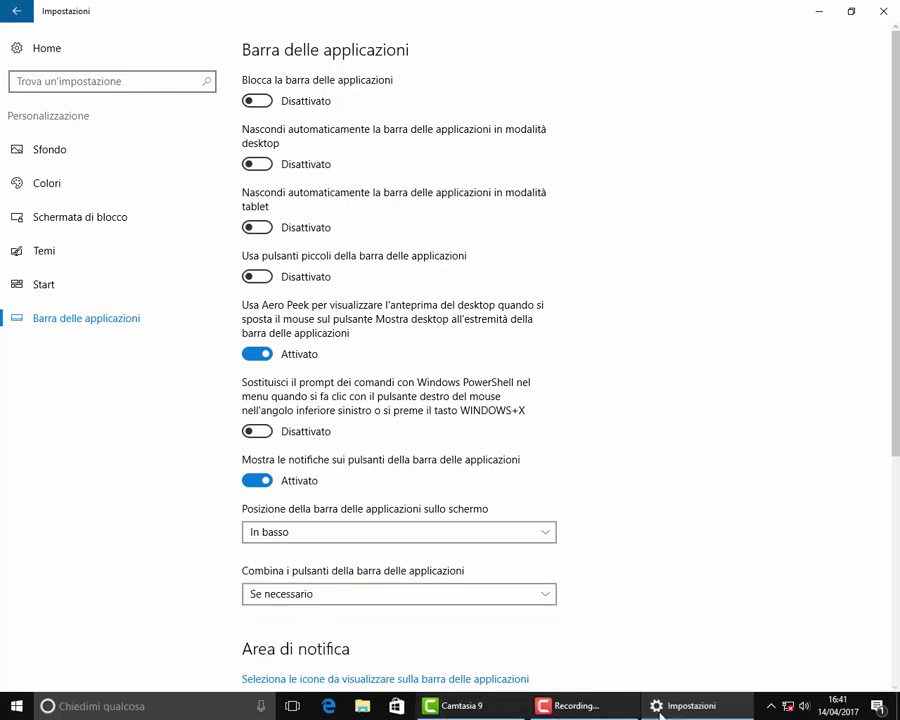
click(536, 598)
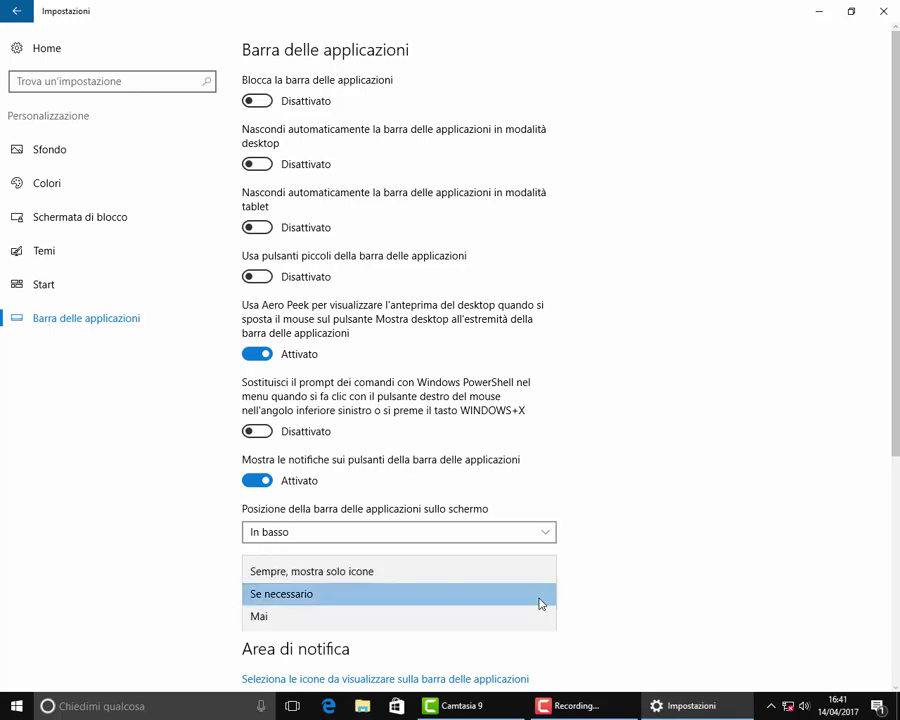
click(303, 615)
click(521, 588)
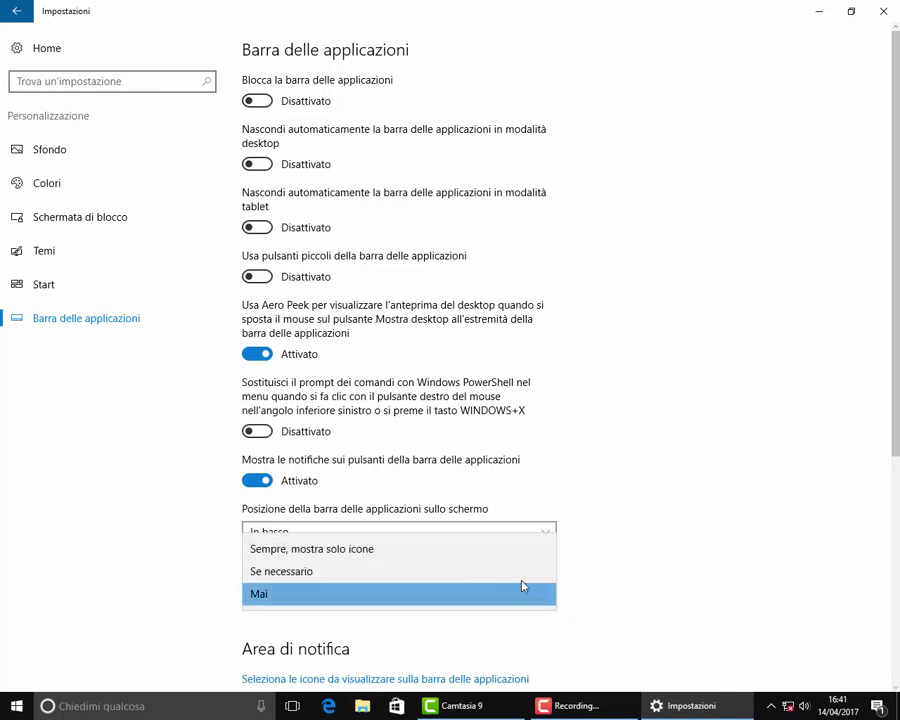
click(376, 548)
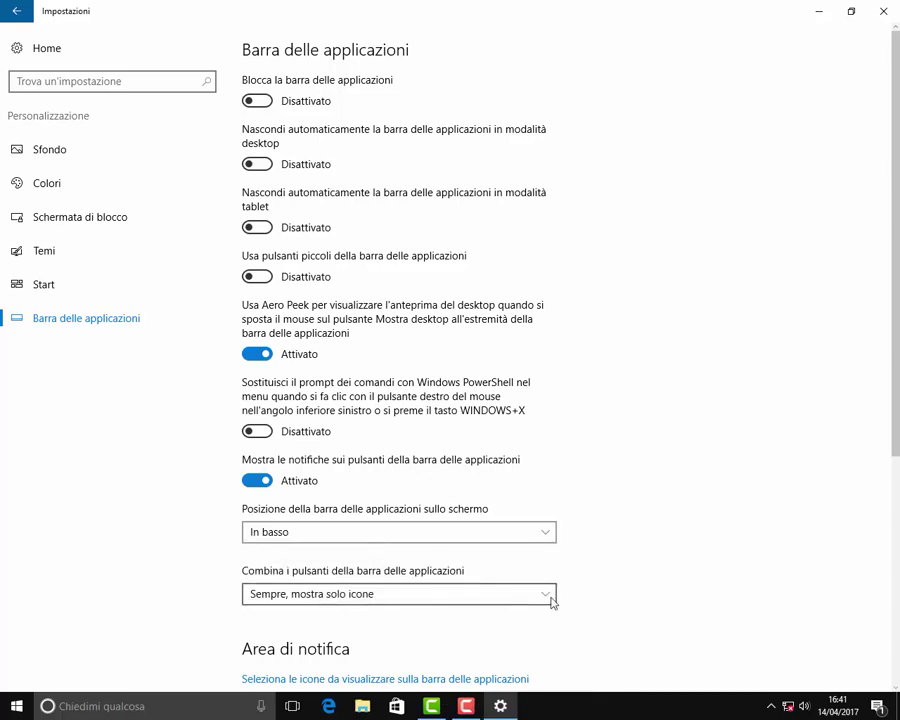
Turn on the taskbar notification icons for both Esplora risorse entries, Windows Defender, Microsoft OneDrive and NVIDIA Settings, and return to the taskbar settings
scroll(557, 632, down, 5)
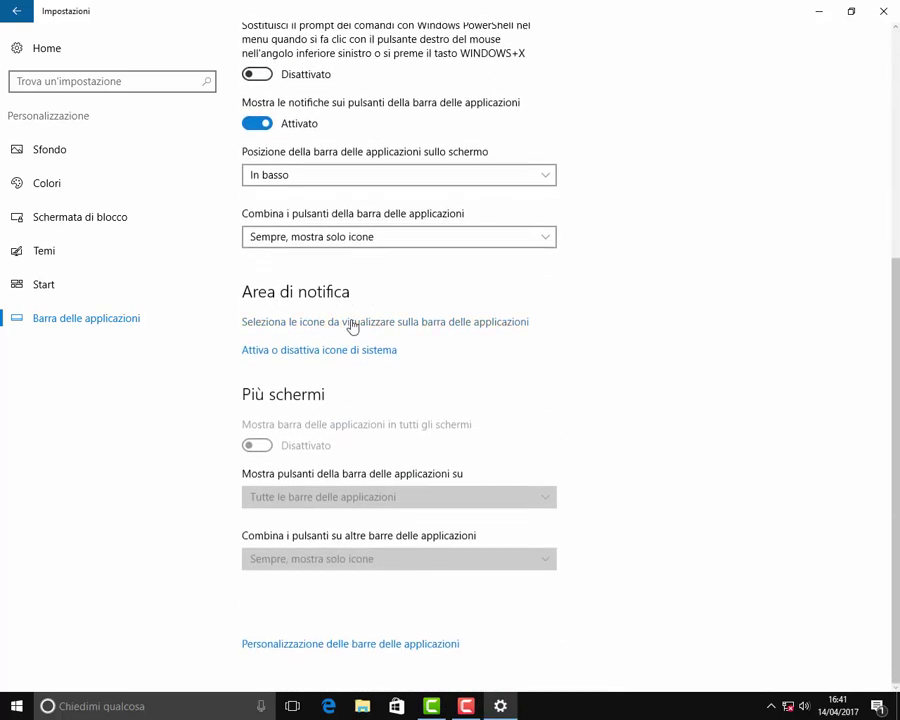
click(287, 327)
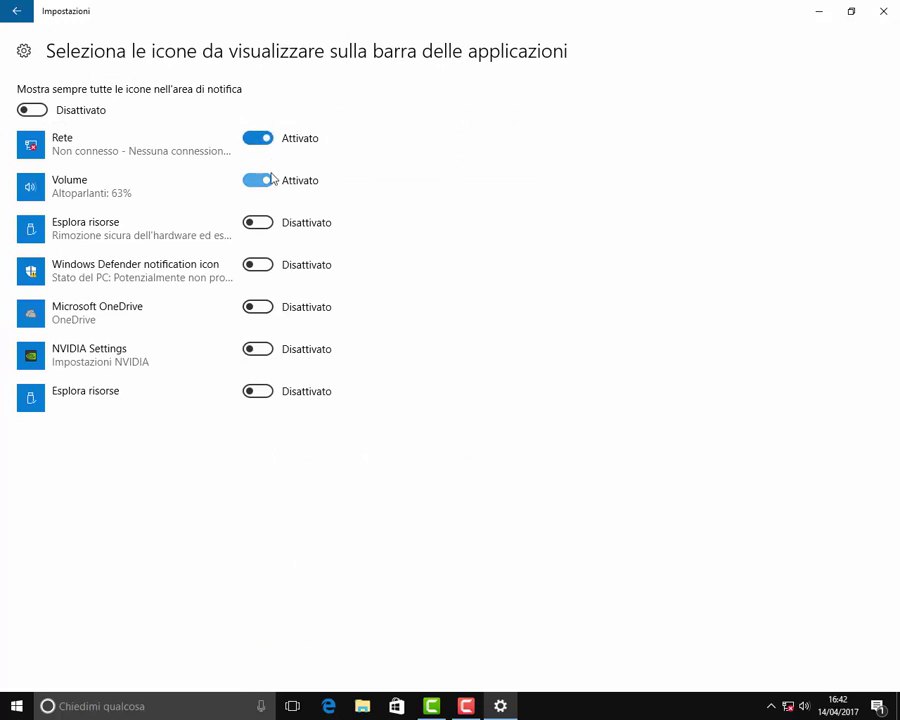
click(261, 226)
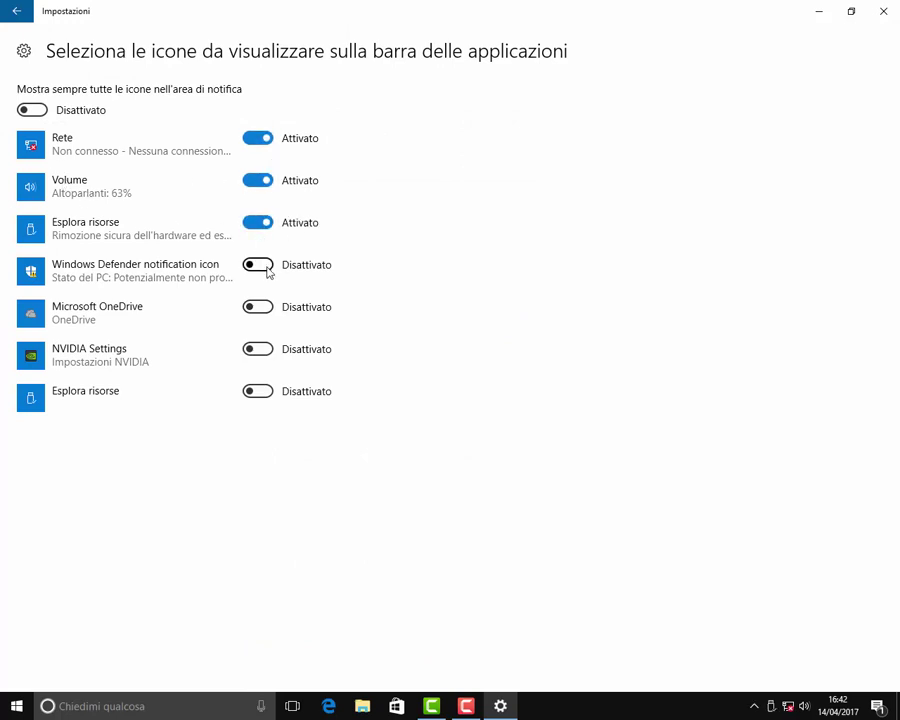
click(265, 268)
click(266, 312)
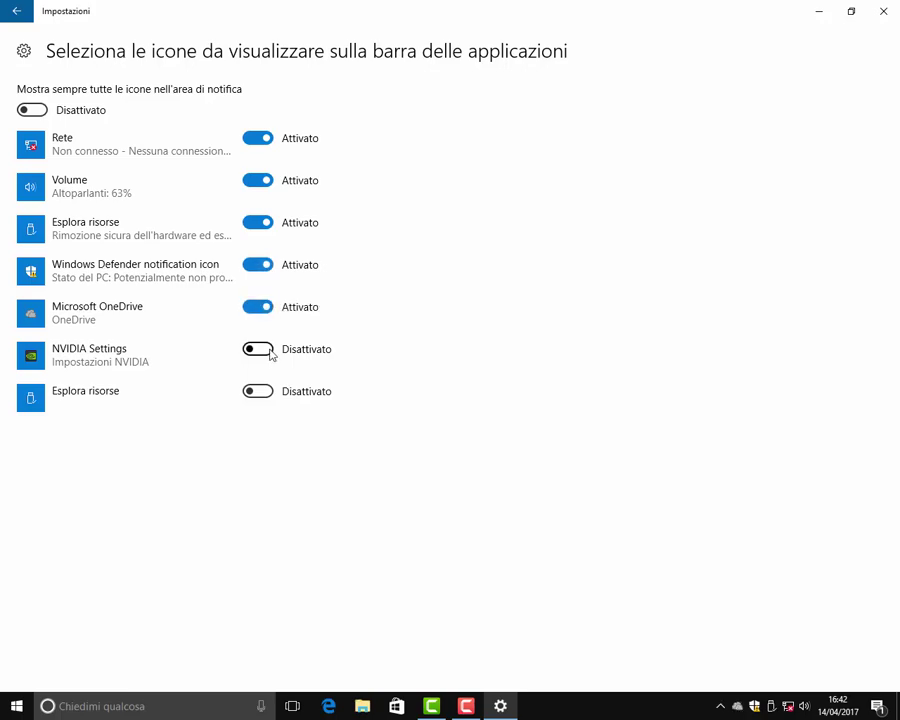
click(270, 352)
click(266, 393)
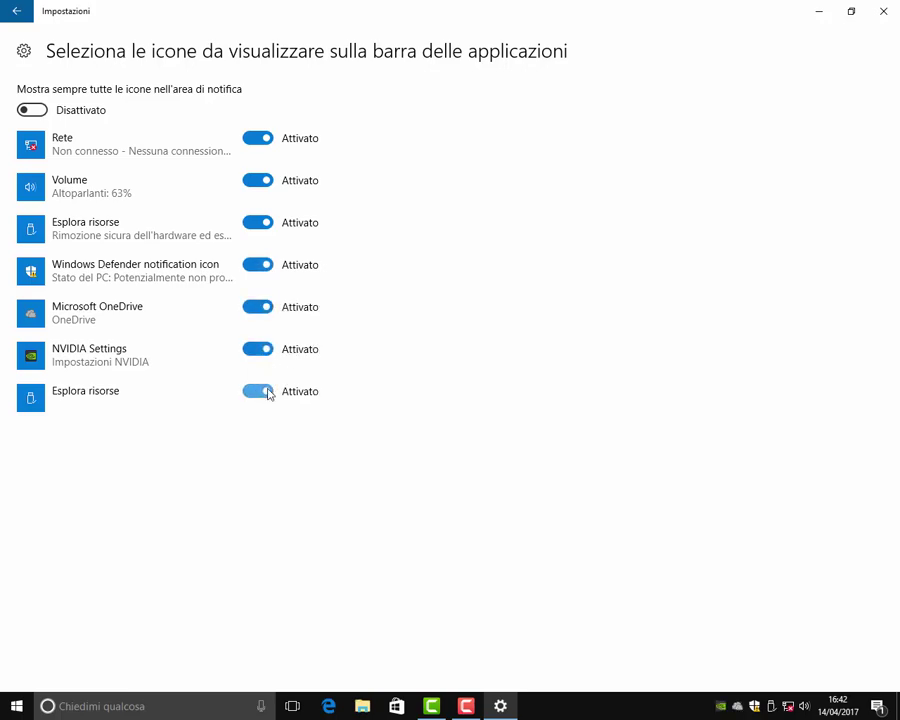
click(16, 10)
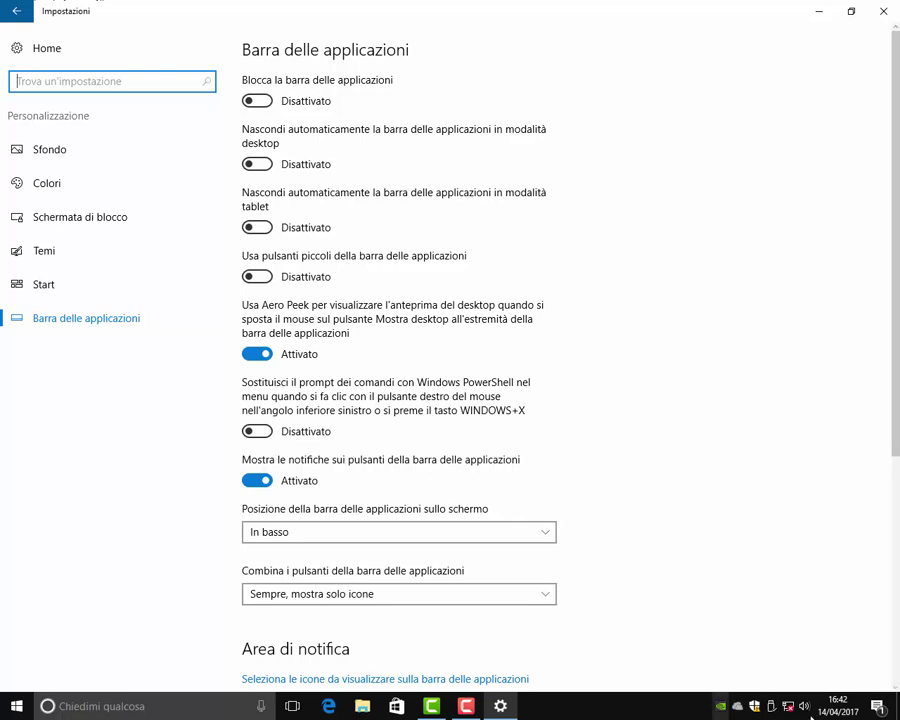
Review which system icons are switched on or off for the notification area, and return to the taskbar settings
scroll(711, 612, down, 2)
scroll(711, 612, down, 4)
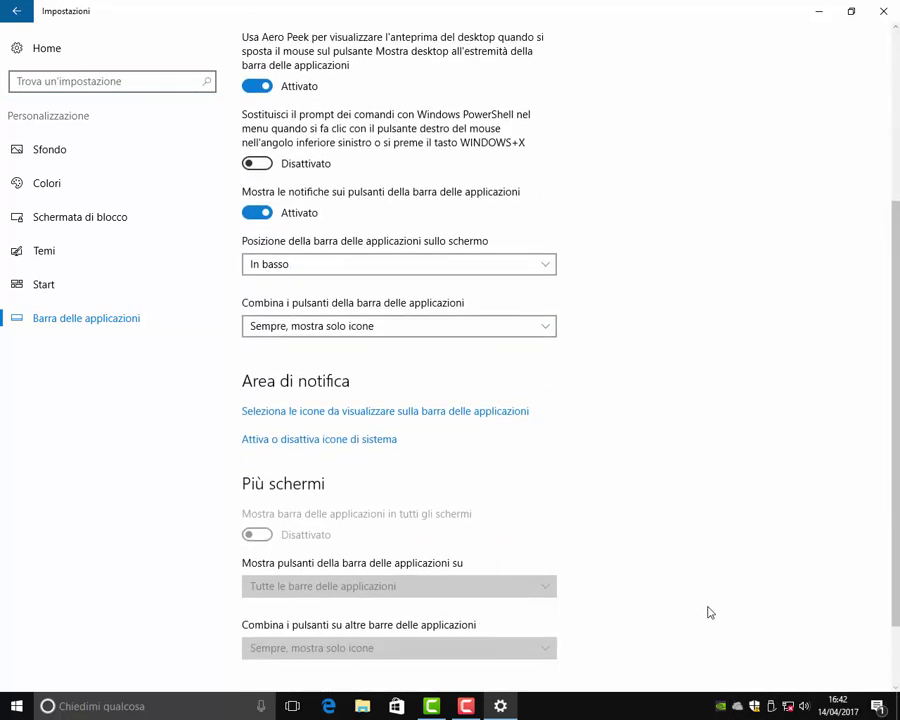
click(287, 440)
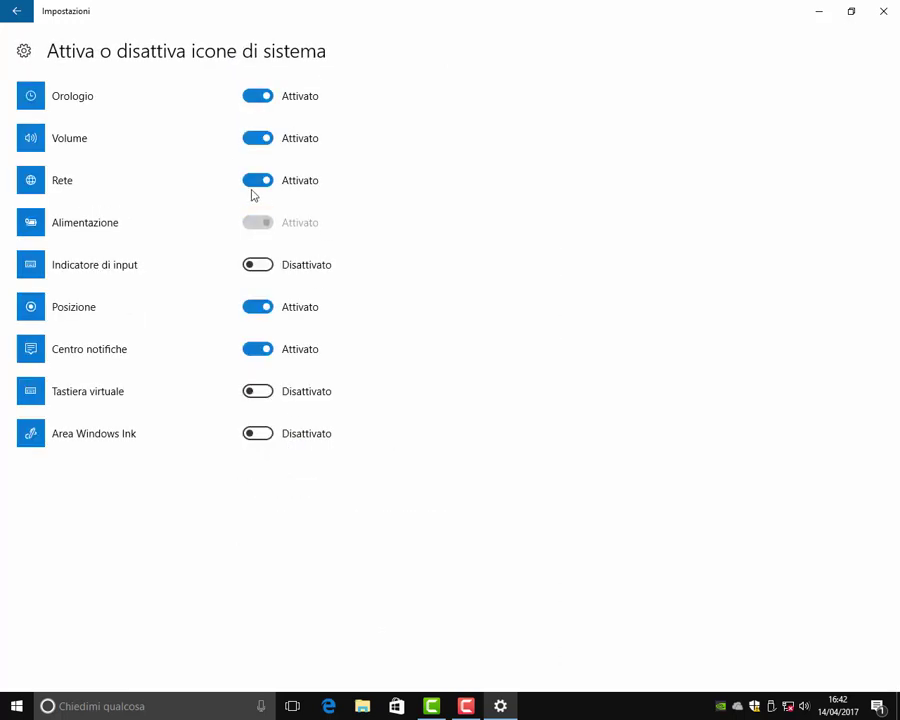
click(16, 14)
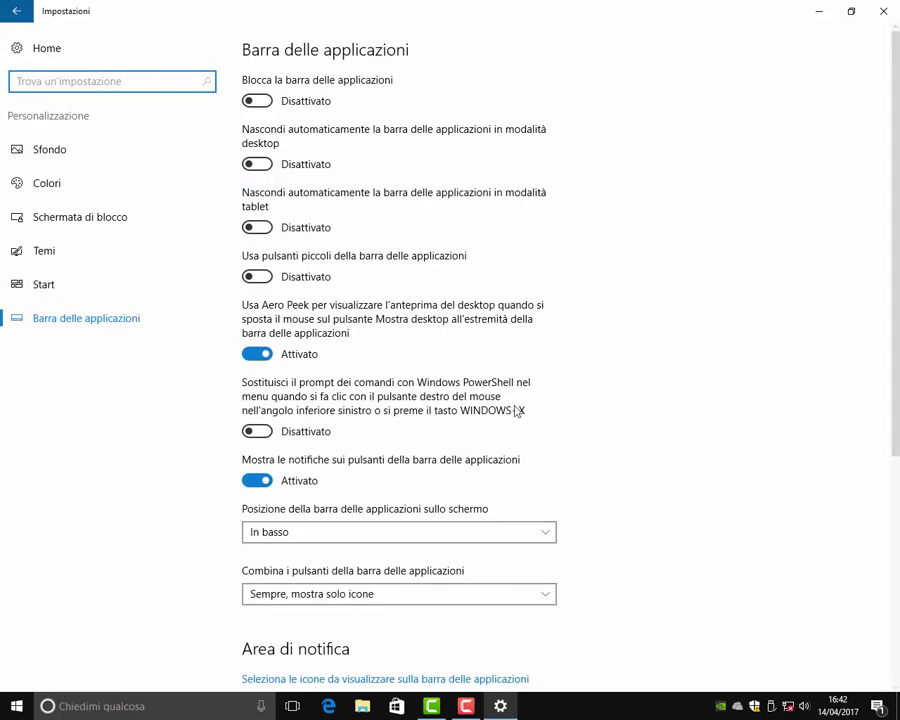
Turn on the taskbar for all displays and show its buttons on Barre delle applicazioni principale e della finestra aperta
scroll(540, 405, down, 5)
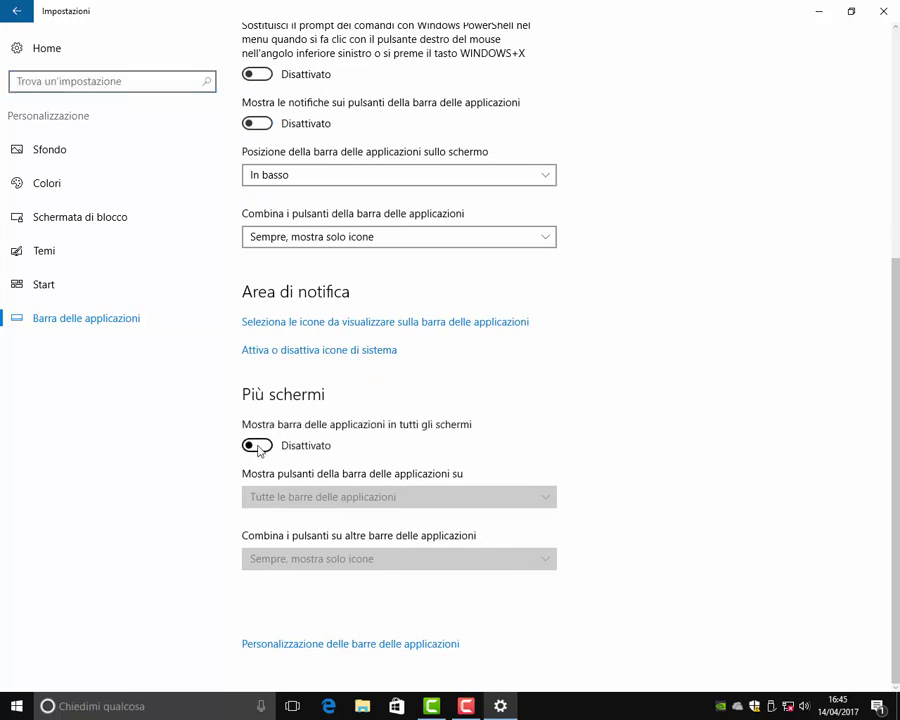
click(259, 446)
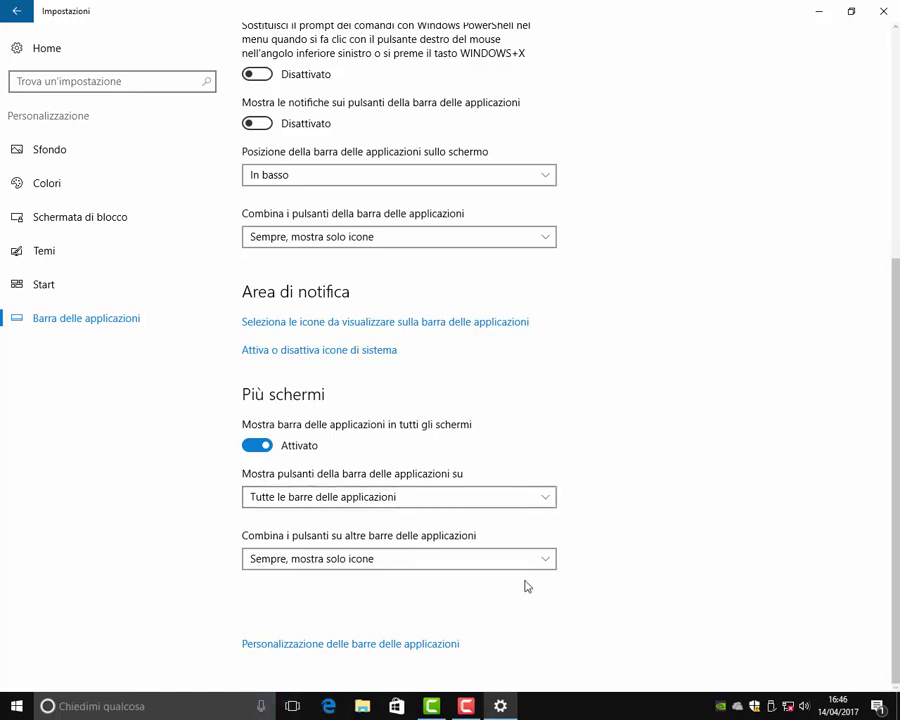
click(545, 497)
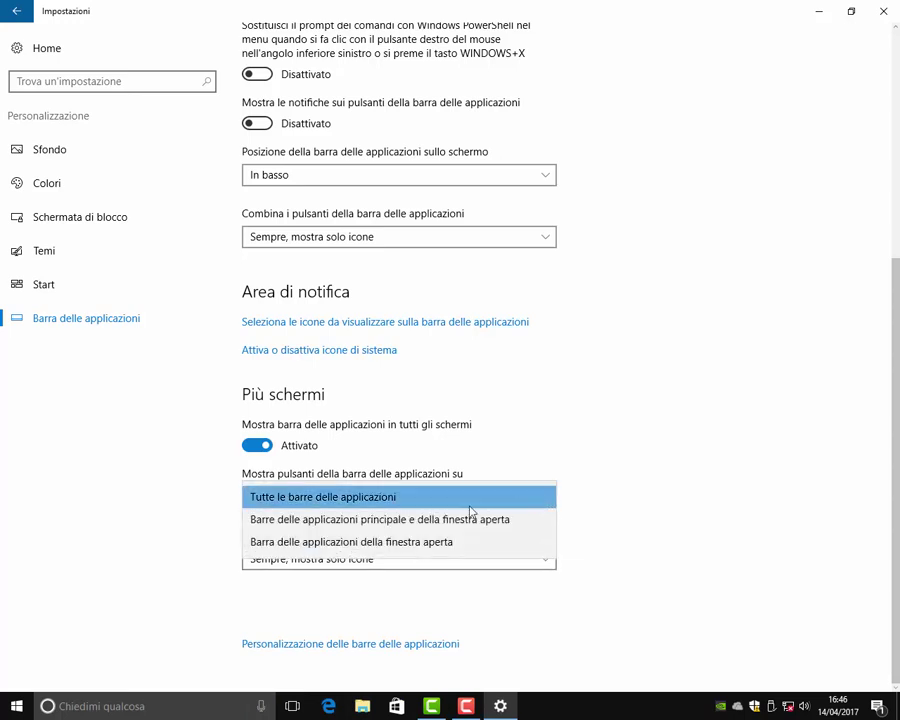
click(405, 522)
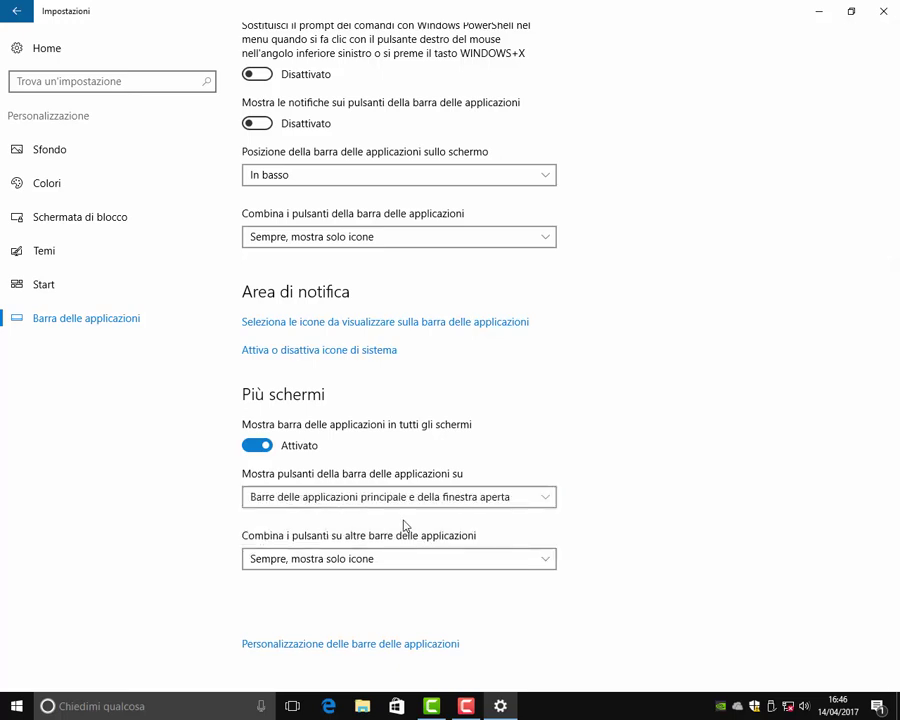
Show taskbar buttons on Barra delle applicazioni della finestra aperta, and review the button combining options for other taskbars without choosing another one
click(544, 506)
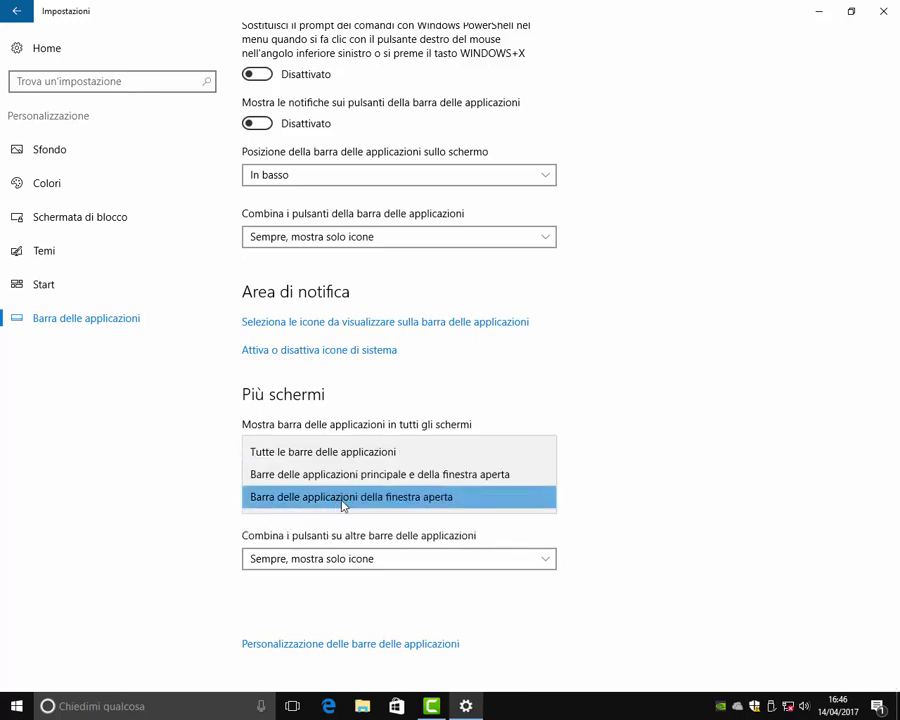
click(342, 505)
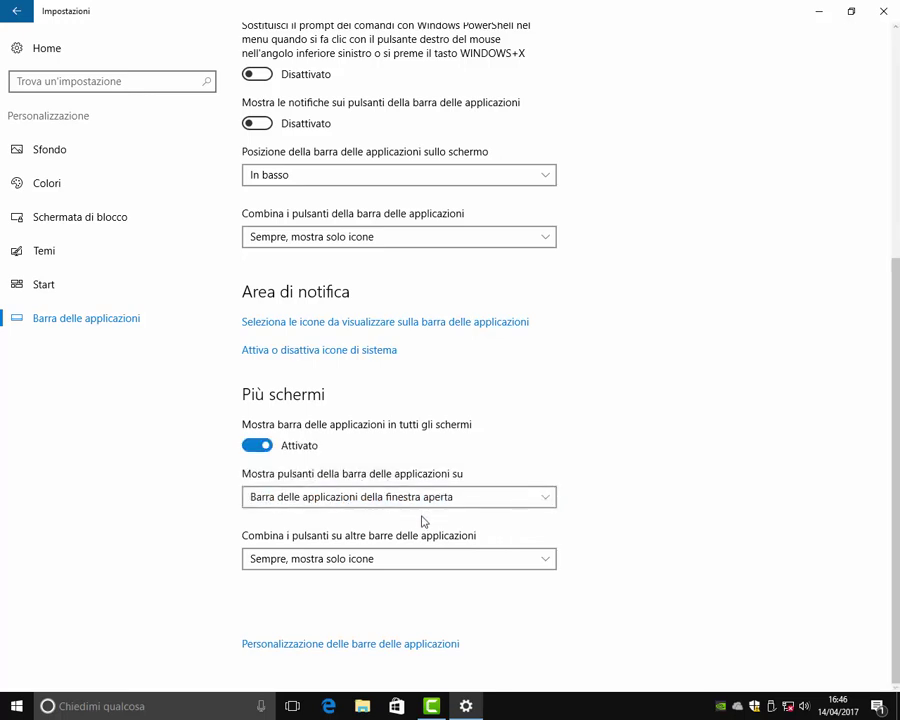
click(548, 561)
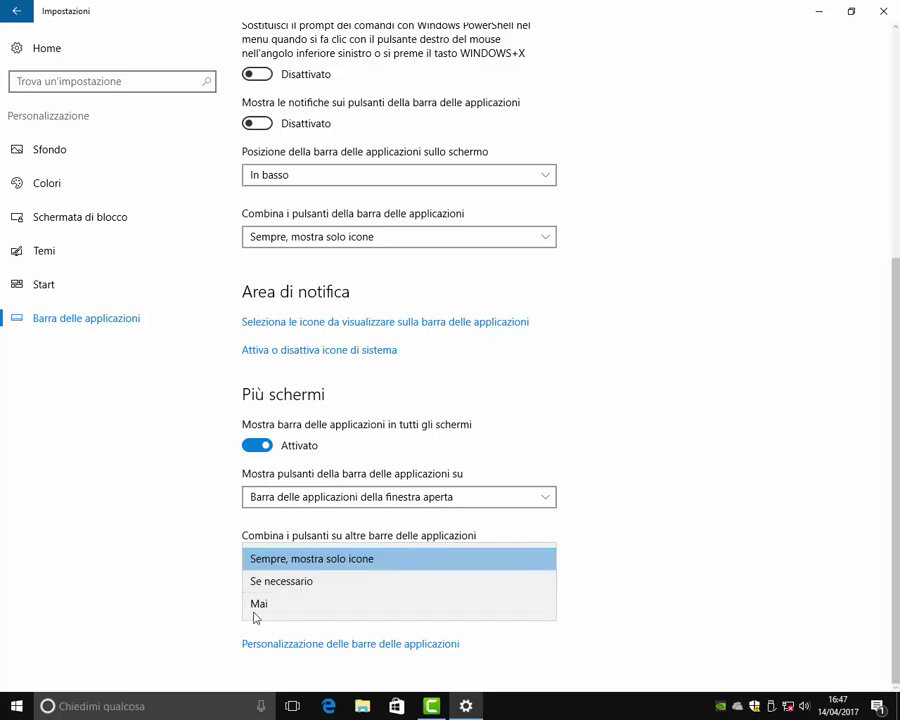
click(617, 446)
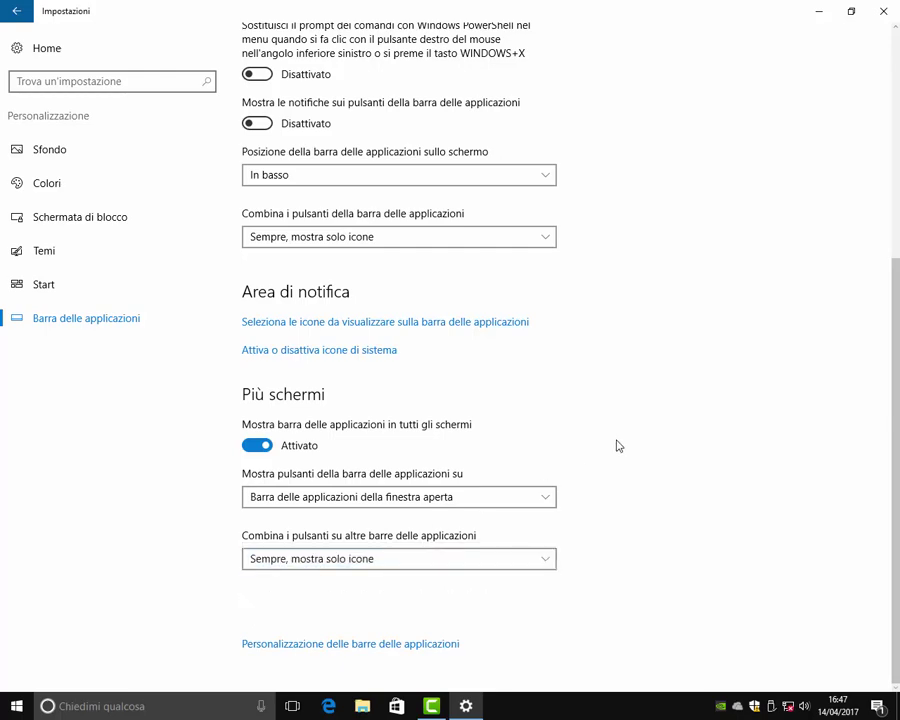